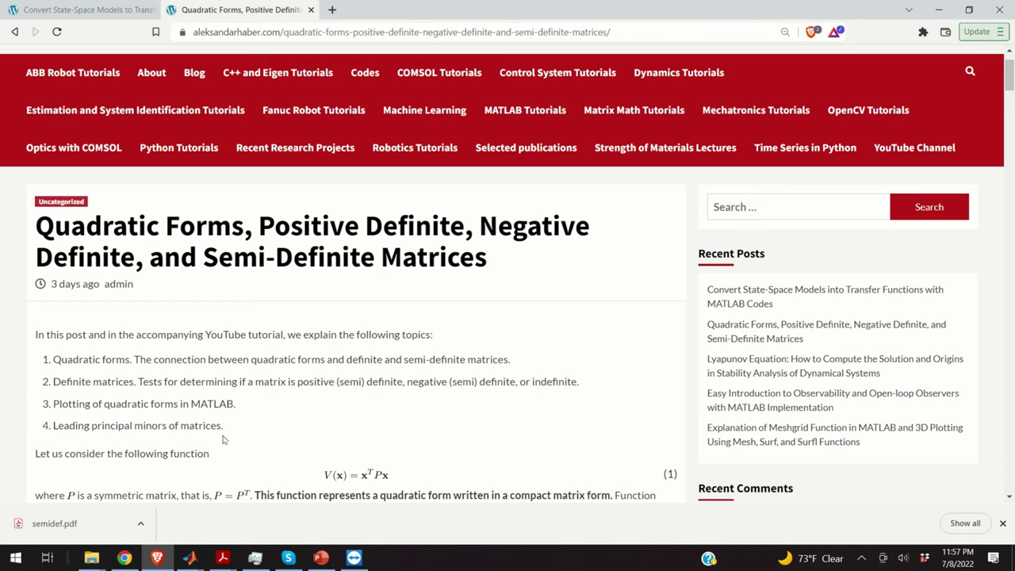
scroll(134, 383, up, 1)
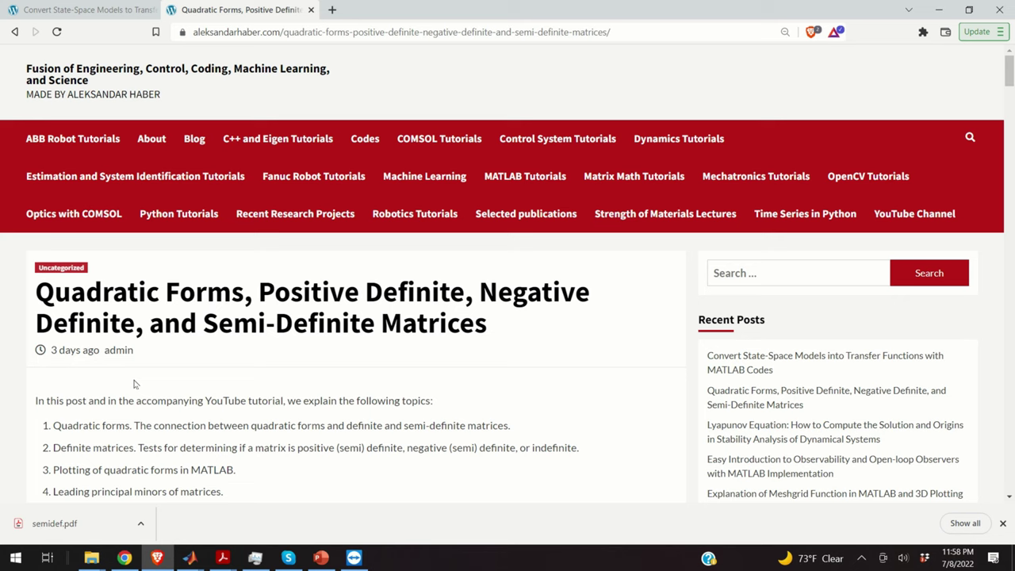
scroll(134, 384, down, 8)
scroll(257, 212, down, 14)
scroll(202, 329, up, 20)
scroll(238, 358, down, 2)
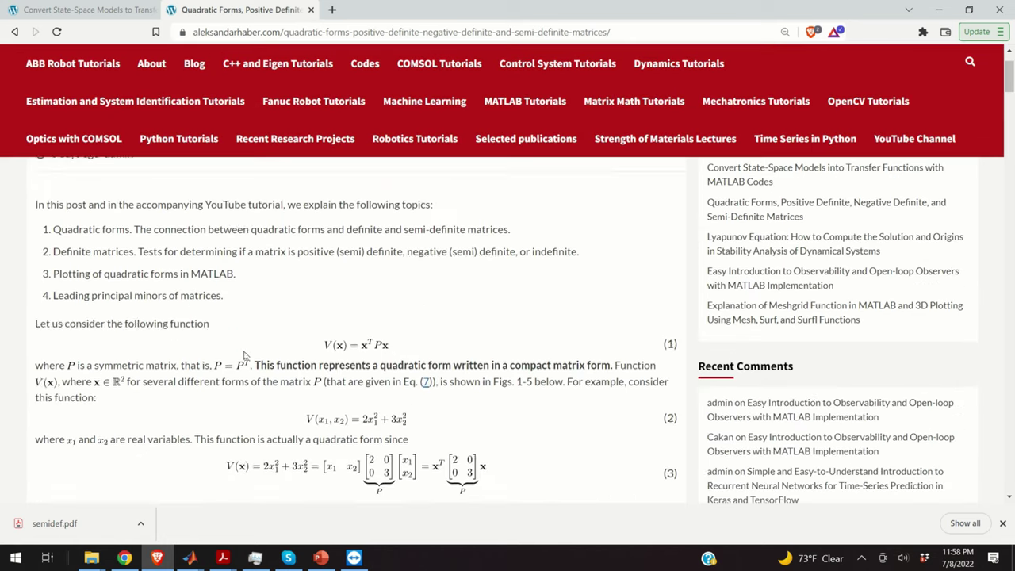
scroll(245, 356, down, 14)
scroll(238, 333, down, 20)
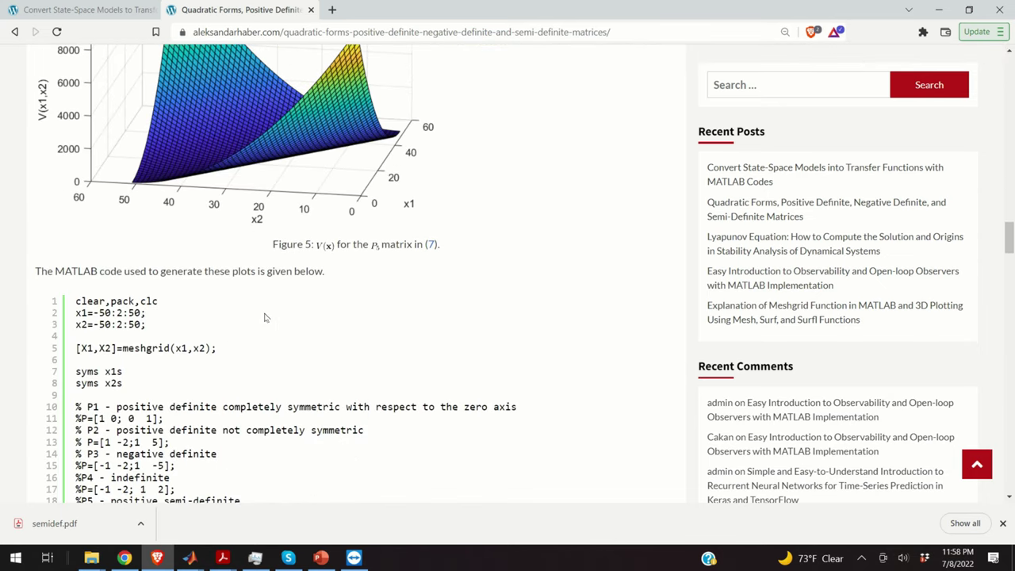
scroll(266, 318, down, 4)
scroll(309, 396, up, 1)
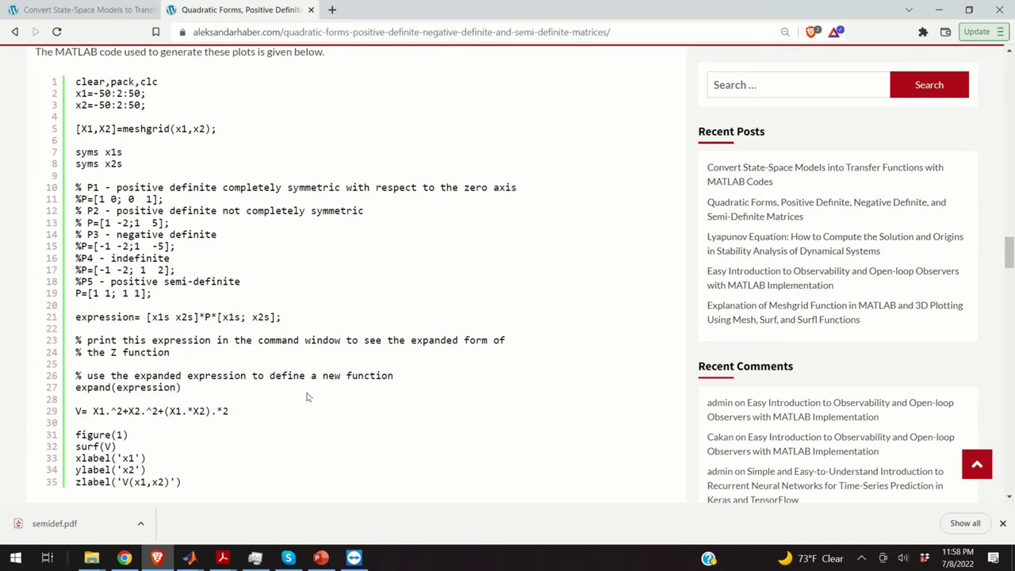
scroll(308, 396, up, 11)
scroll(287, 363, down, 10)
scroll(286, 363, down, 8)
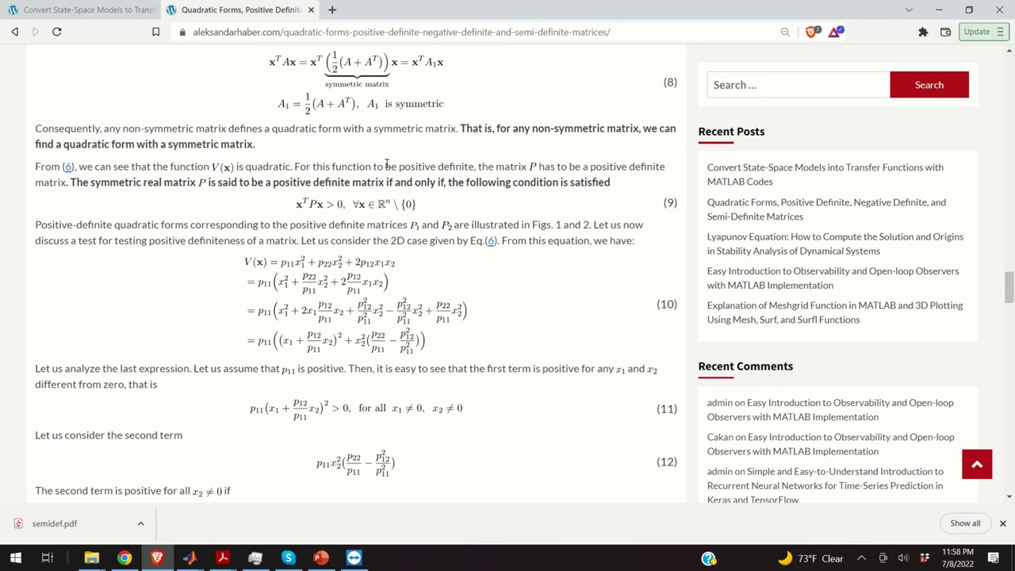
scroll(281, 312, down, 3)
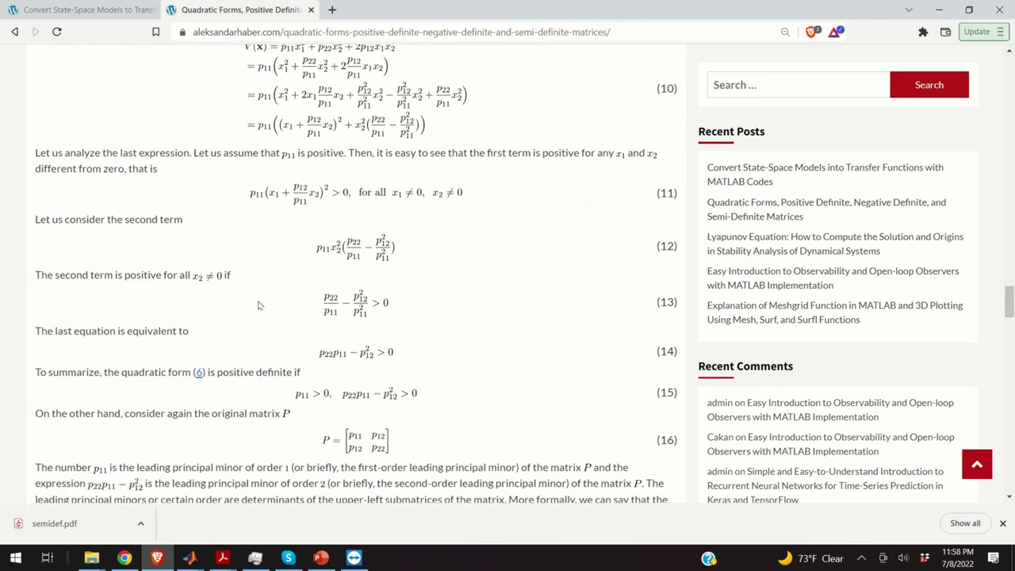
scroll(257, 305, down, 2)
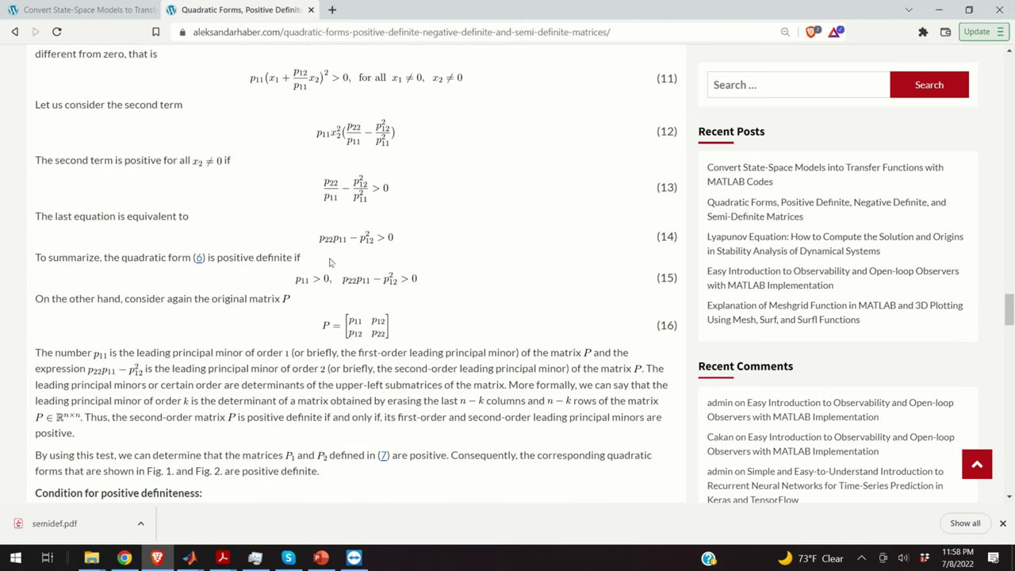
scroll(331, 262, down, 5)
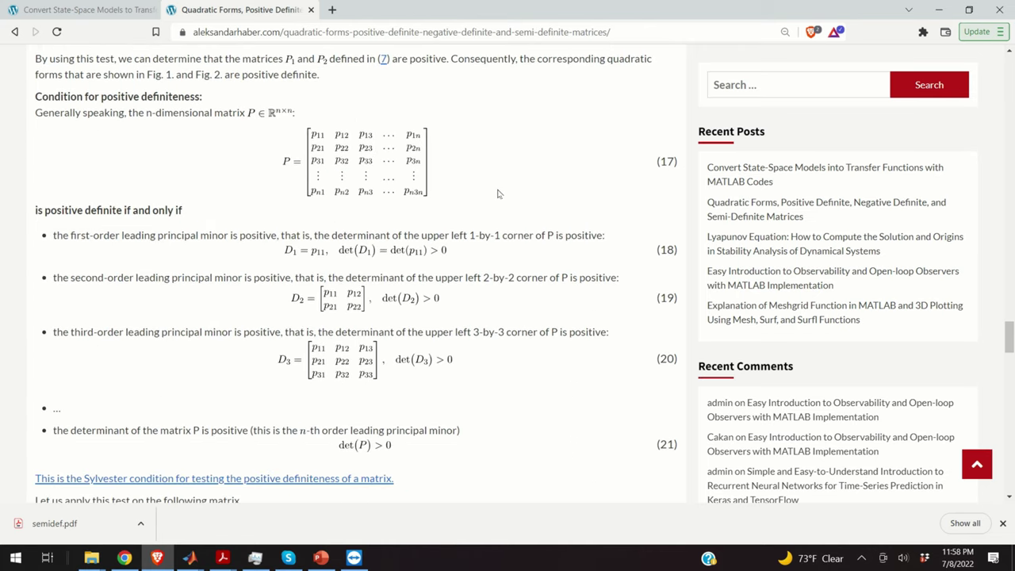
scroll(492, 208, down, 4)
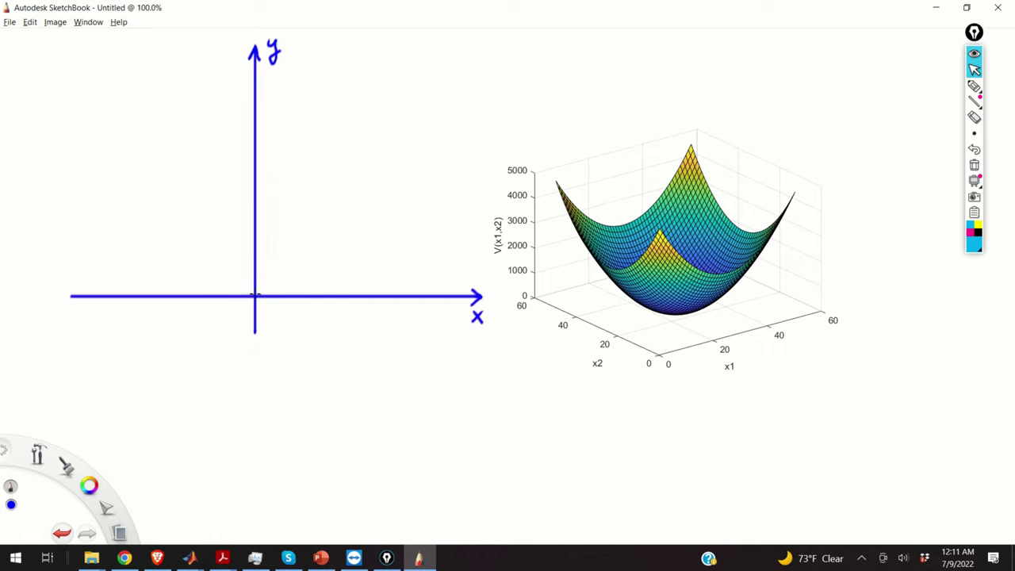
Sketch the parabola's two arms and write y = Kx² beneath it, underlining K.
mouse_move(257, 295)
mouse_down()
mouse_move(294, 276)
mouse_move(340, 230)
mouse_move(378, 156)
mouse_move(390, 95)
mouse_up()
mouse_move(262, 295)
mouse_down()
mouse_move(207, 274)
mouse_move(151, 199)
mouse_move(143, 91)
mouse_up()
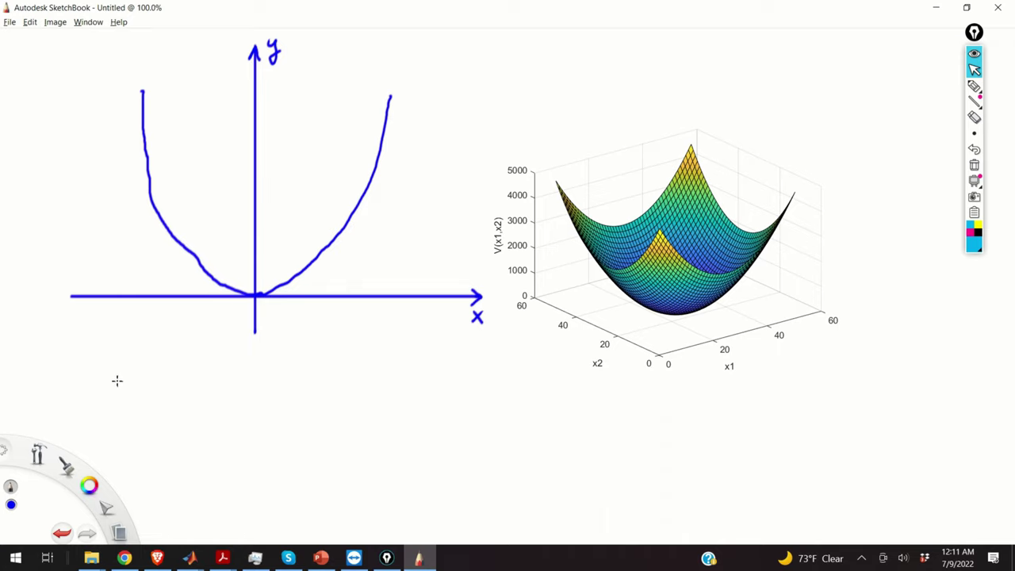
mouse_move(116, 365)
mouse_down()
mouse_move(120, 386)
mouse_move(150, 377)
mouse_move(166, 389)
mouse_move(211, 388)
mouse_move(197, 389)
mouse_move(228, 369)
mouse_up()
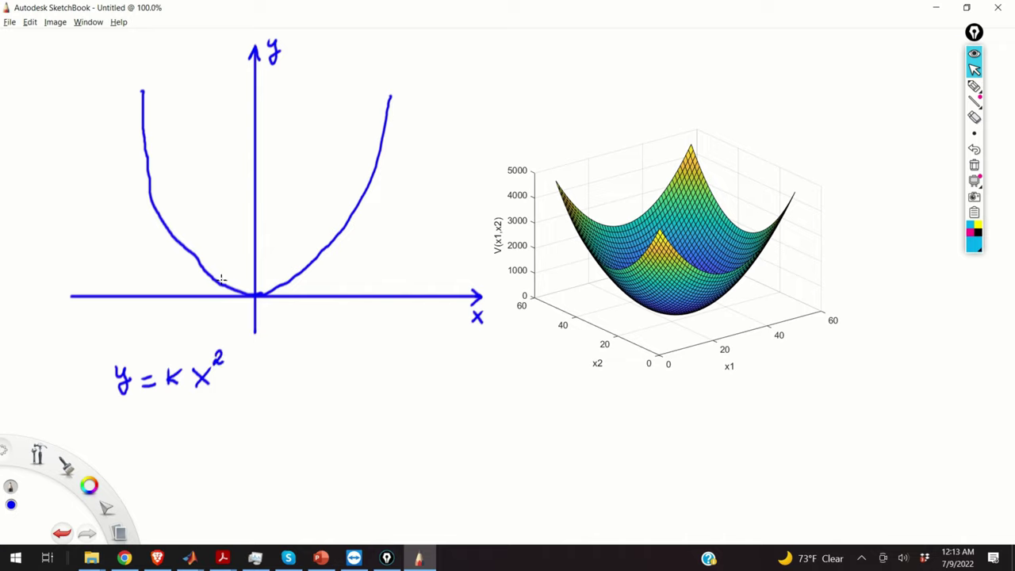
drag(164, 400, 184, 397)
Draw arrows from K to the parabola and on to the surface, and start the V equation below the plot.
mouse_move(141, 366)
mouse_down()
mouse_move(82, 334)
mouse_move(70, 269)
mouse_move(89, 238)
mouse_move(140, 211)
mouse_up()
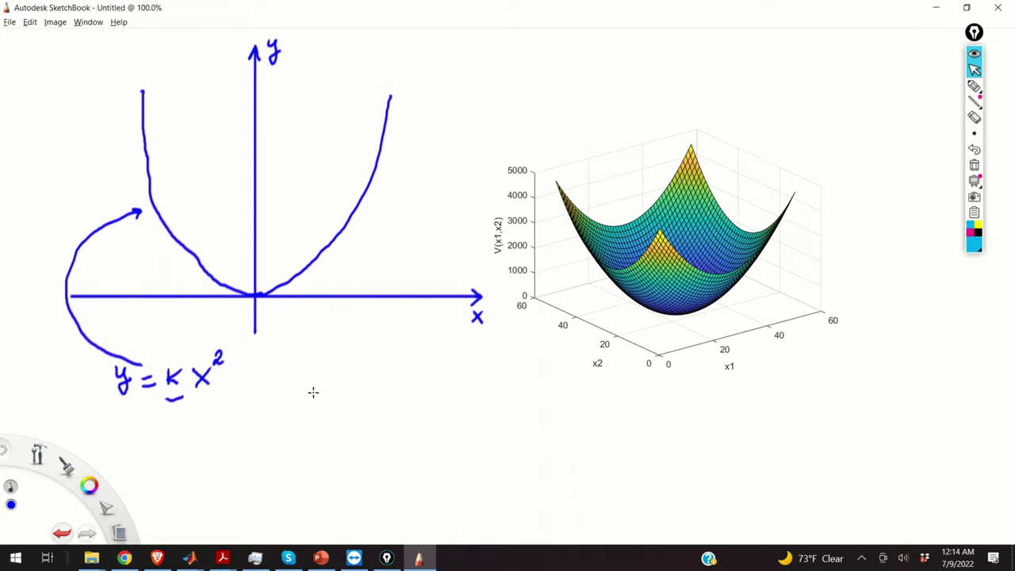
mouse_move(404, 229)
mouse_down()
mouse_move(493, 227)
mouse_move(481, 234)
mouse_up()
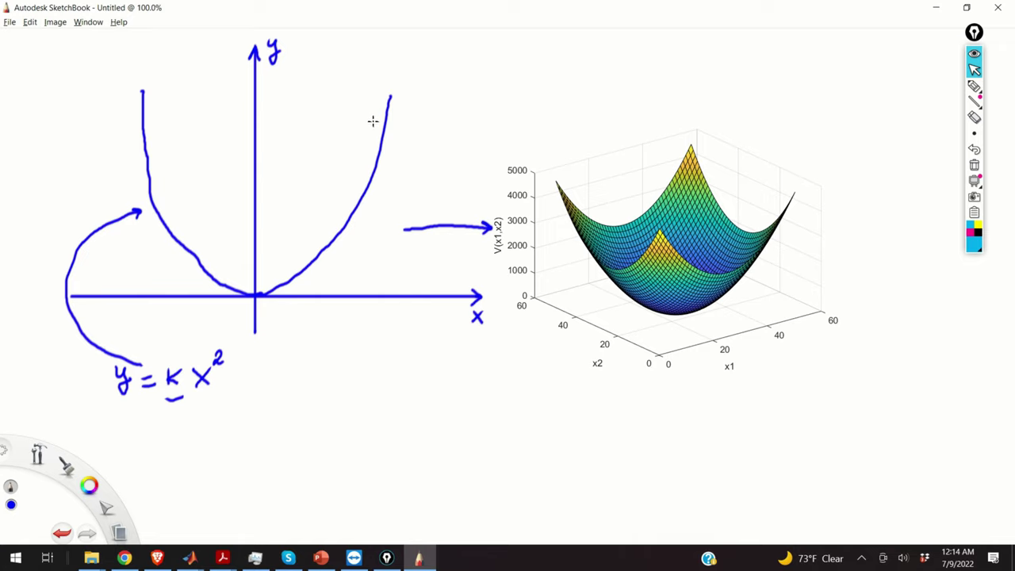
mouse_move(377, 126)
mouse_down()
mouse_move(350, 98)
mouse_move(361, 71)
mouse_move(421, 40)
mouse_move(473, 39)
mouse_move(544, 101)
mouse_up()
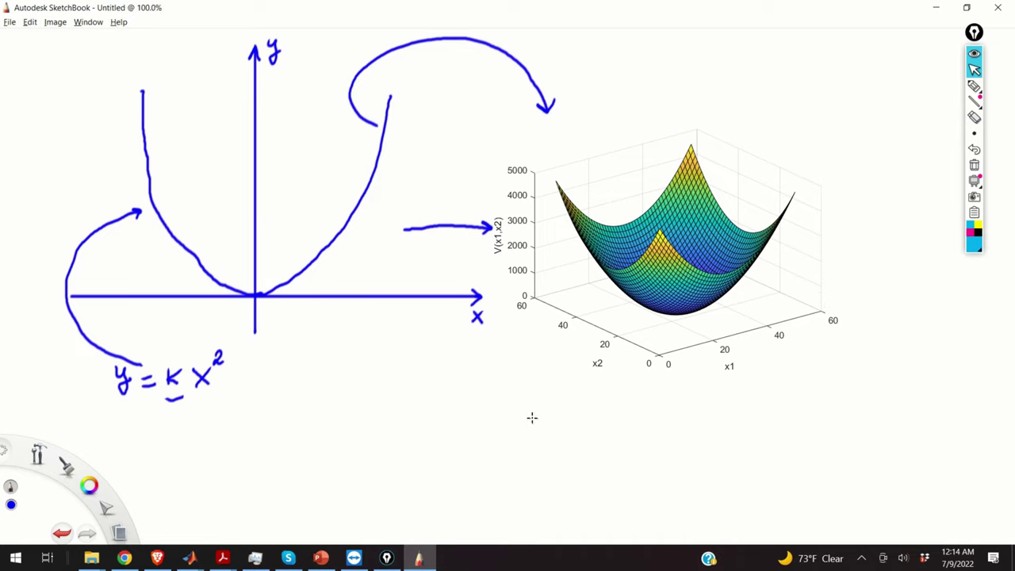
mouse_move(534, 409)
mouse_down()
mouse_move(538, 421)
mouse_move(551, 409)
mouse_move(613, 435)
mouse_move(666, 433)
mouse_up()
Finish writing V = K1·x1² + k2·x2² under the surface plot.
click(626, 422)
drag(668, 405, 709, 421)
mouse_move(701, 412)
mouse_down()
mouse_move(700, 433)
mouse_move(722, 433)
mouse_up()
mouse_move(735, 413)
mouse_down()
mouse_move(737, 433)
mouse_move(778, 431)
mouse_up()
click(767, 424)
mouse_move(777, 412)
mouse_down()
mouse_move(817, 433)
mouse_move(824, 411)
mouse_up()
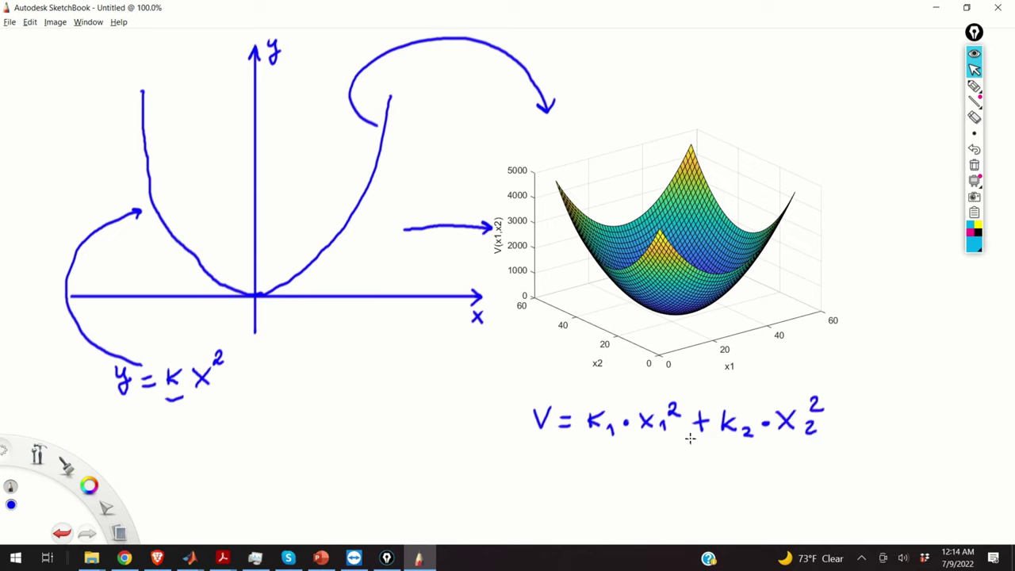
Draw an arrow from the equation to the plot origin and trace the V, x1 and x2 axes.
mouse_move(521, 394)
mouse_down()
mouse_move(498, 375)
mouse_move(500, 321)
mouse_move(523, 294)
mouse_up()
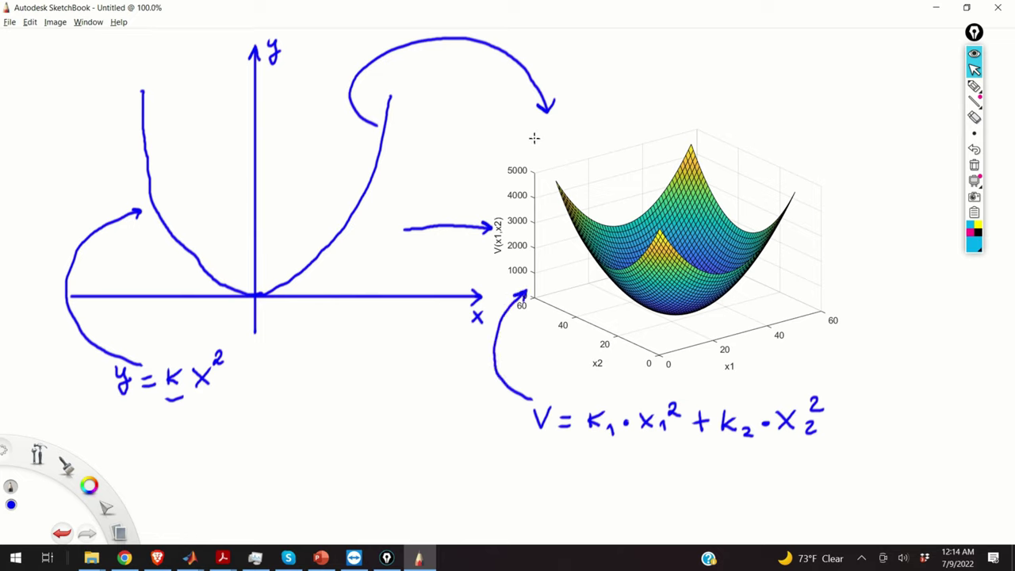
drag(536, 140, 536, 287)
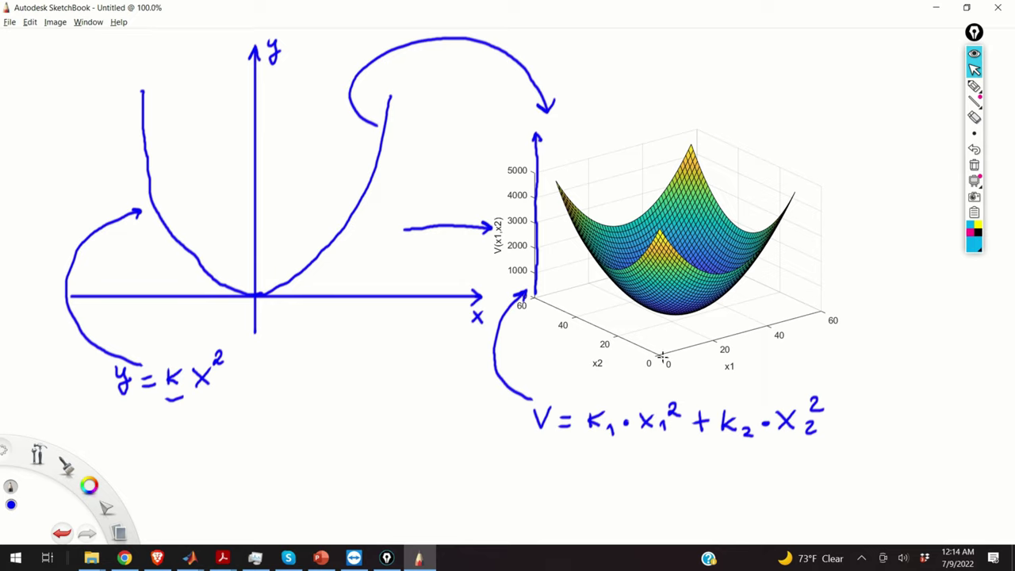
drag(667, 355, 859, 299)
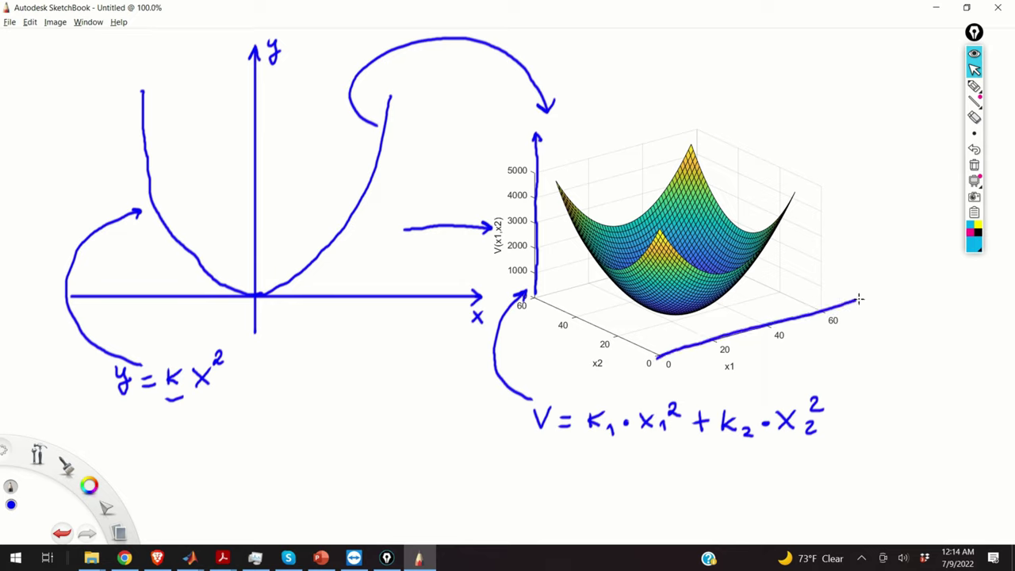
drag(653, 355, 620, 334)
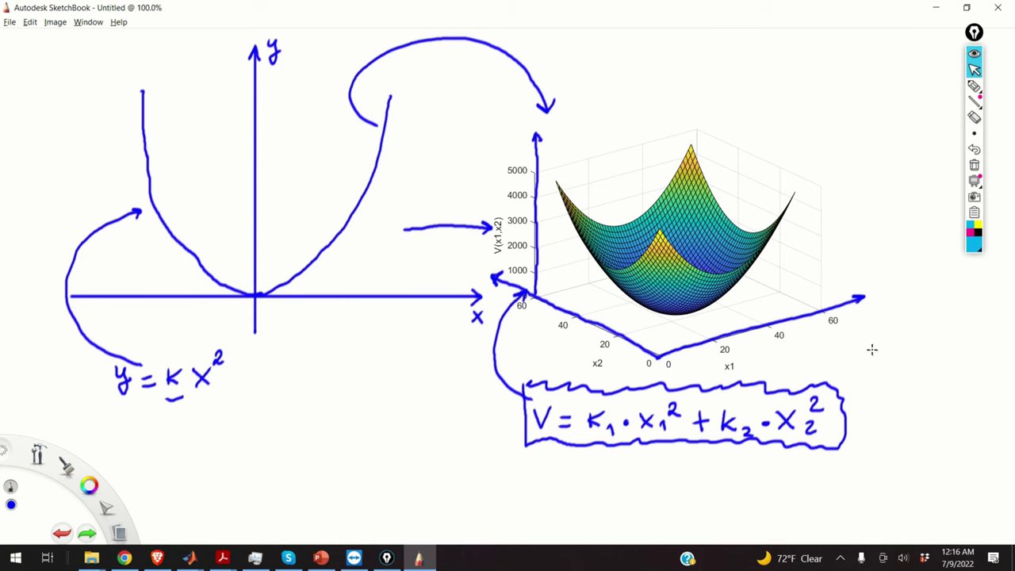
Add arrows pointing at the boxed equation's corners and edge, plus one from the origin down to it.
drag(871, 349, 844, 379)
drag(492, 486, 524, 458)
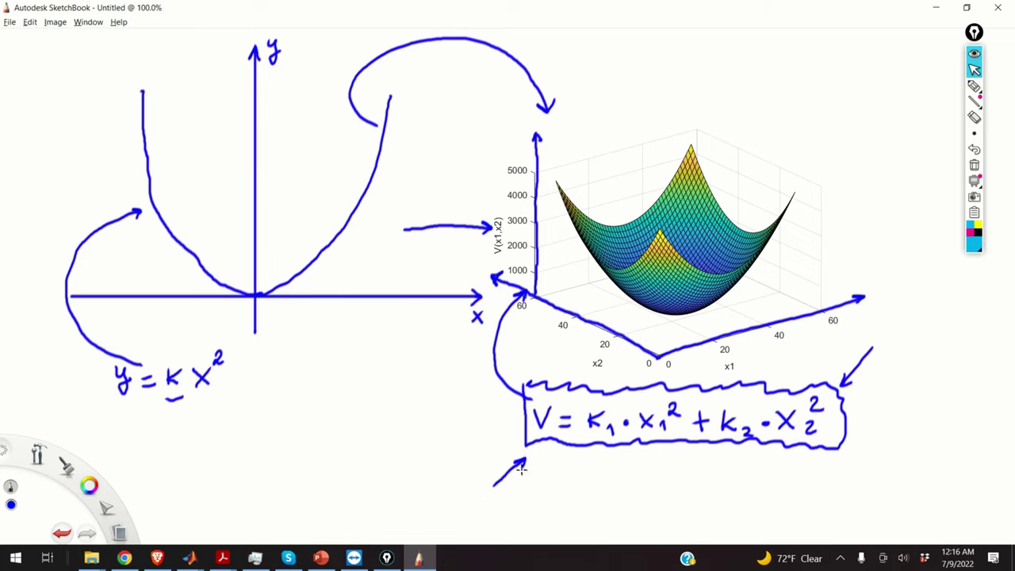
drag(468, 428, 515, 422)
drag(845, 456, 891, 498)
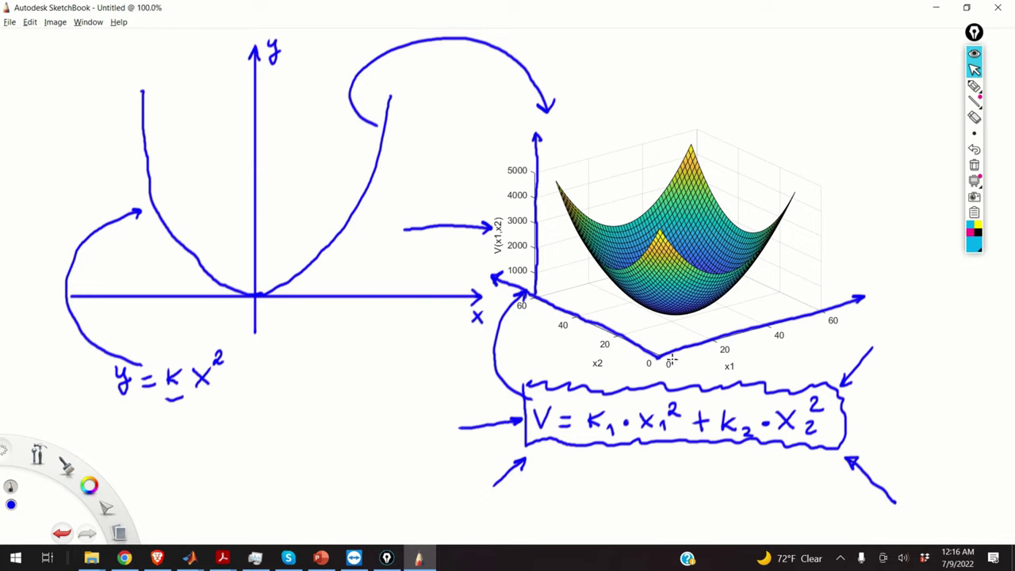
drag(686, 335, 680, 373)
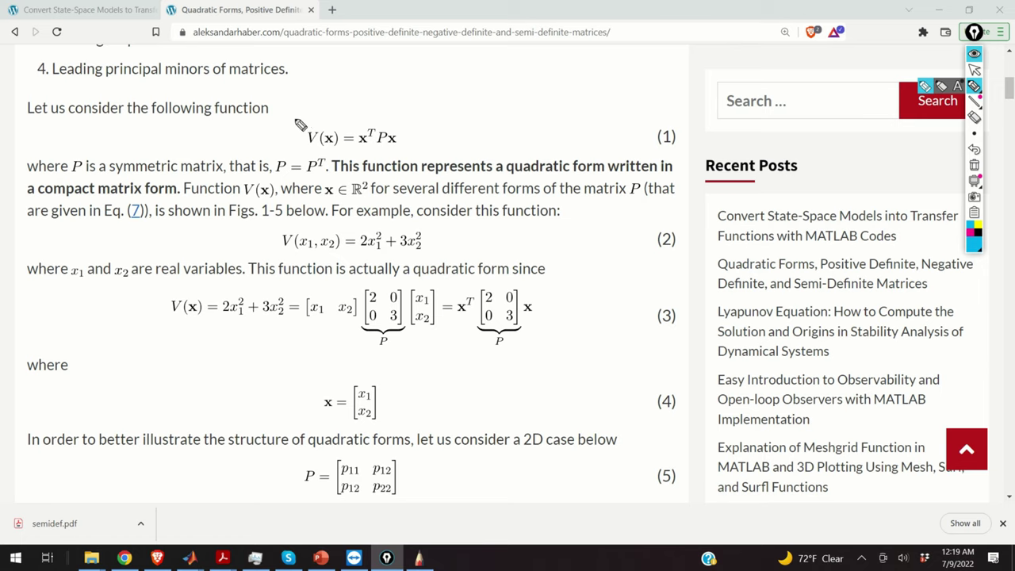
Bracket equation (1) and note x ∈ Rⁿ beside it.
drag(299, 120, 289, 156)
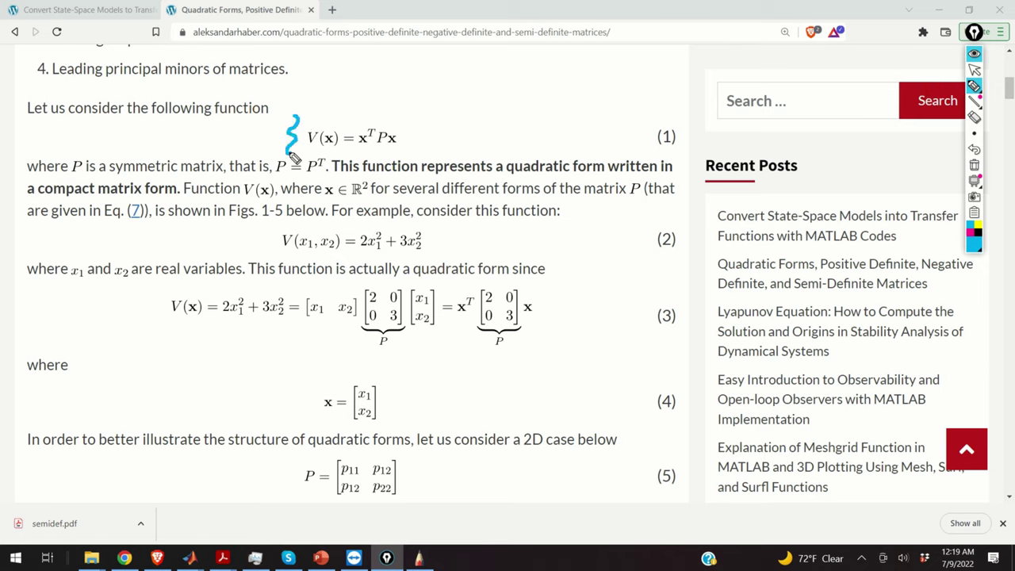
drag(408, 117, 408, 155)
mouse_move(432, 125)
mouse_down()
mouse_move(446, 140)
mouse_move(432, 141)
mouse_move(476, 127)
mouse_move(489, 142)
mouse_move(493, 119)
mouse_move(490, 141)
mouse_move(513, 140)
mouse_up()
click(512, 124)
mouse_move(512, 124)
mouse_down()
mouse_move(499, 140)
mouse_move(525, 129)
mouse_up()
mouse_move(516, 135)
mouse_down()
mouse_move(533, 116)
mouse_move(542, 145)
mouse_up()
Write x as the column vector [x1 … xn] next to equation (1).
mouse_move(547, 104)
mouse_down()
mouse_move(548, 116)
mouse_move(560, 116)
mouse_move(545, 147)
mouse_up()
click(548, 122)
click(549, 128)
click(548, 134)
drag(557, 139, 568, 148)
drag(573, 101, 579, 154)
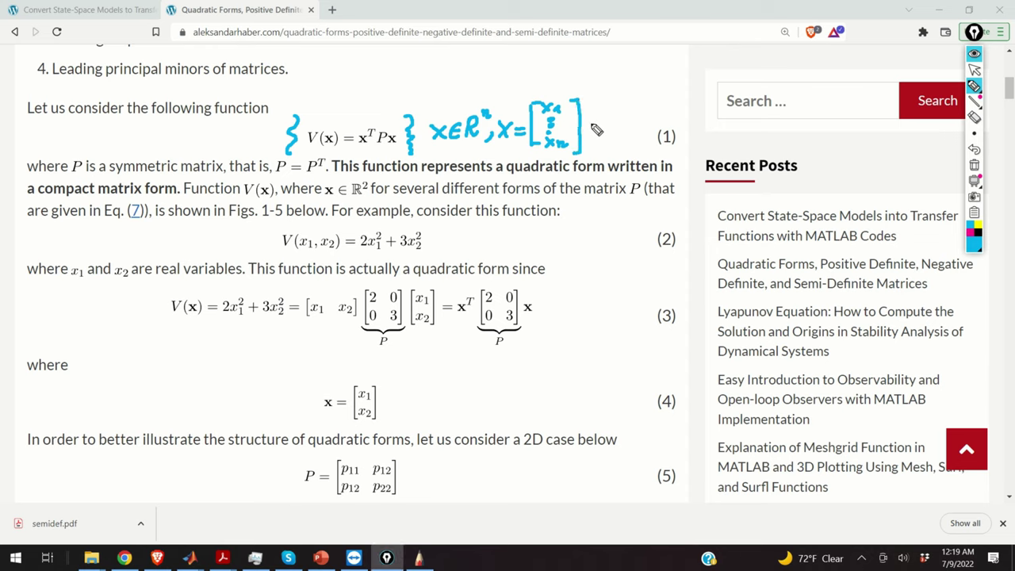
Draw an arrow to the two-entry vector [x1; x2], then erase all the notes.
mouse_move(585, 103)
mouse_down()
mouse_move(637, 60)
mouse_move(644, 95)
mouse_up()
mouse_move(652, 59)
mouse_down()
mouse_move(669, 79)
mouse_move(655, 102)
mouse_move(675, 103)
mouse_up()
mouse_move(675, 56)
mouse_down()
mouse_move(684, 100)
mouse_move(671, 100)
mouse_up()
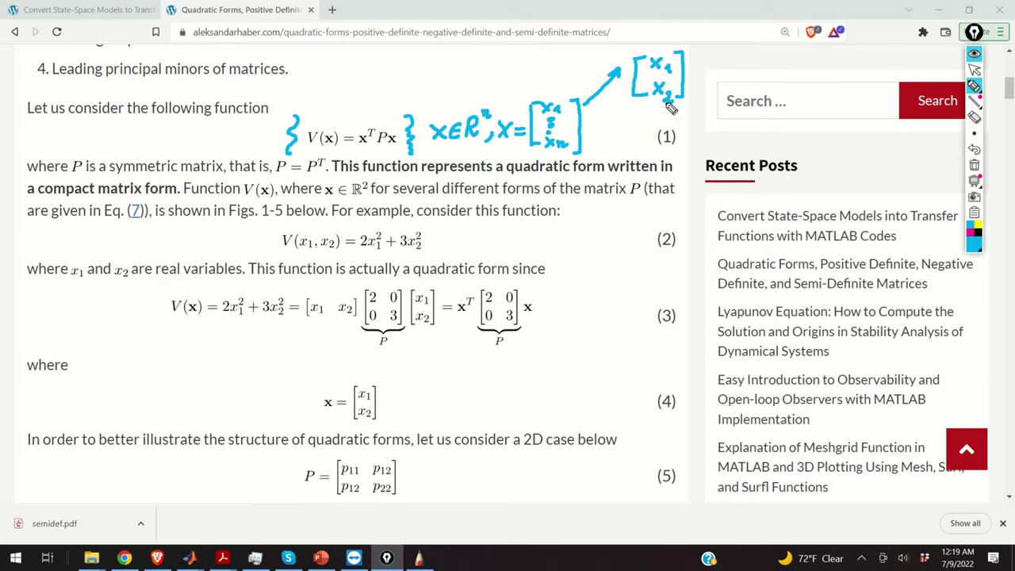
click(976, 164)
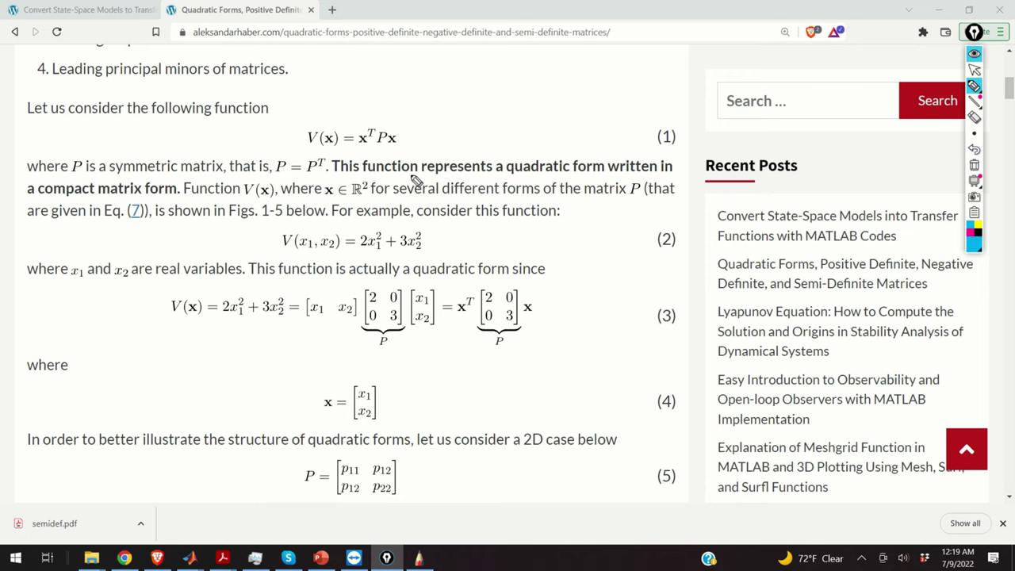
Note P = Pᵀ with an arrow from P in equation (1), then erase it.
drag(386, 131, 422, 96)
mouse_move(447, 77)
mouse_down()
mouse_move(448, 101)
mouse_move(448, 89)
mouse_move(479, 83)
mouse_move(488, 97)
mouse_move(520, 58)
mouse_up()
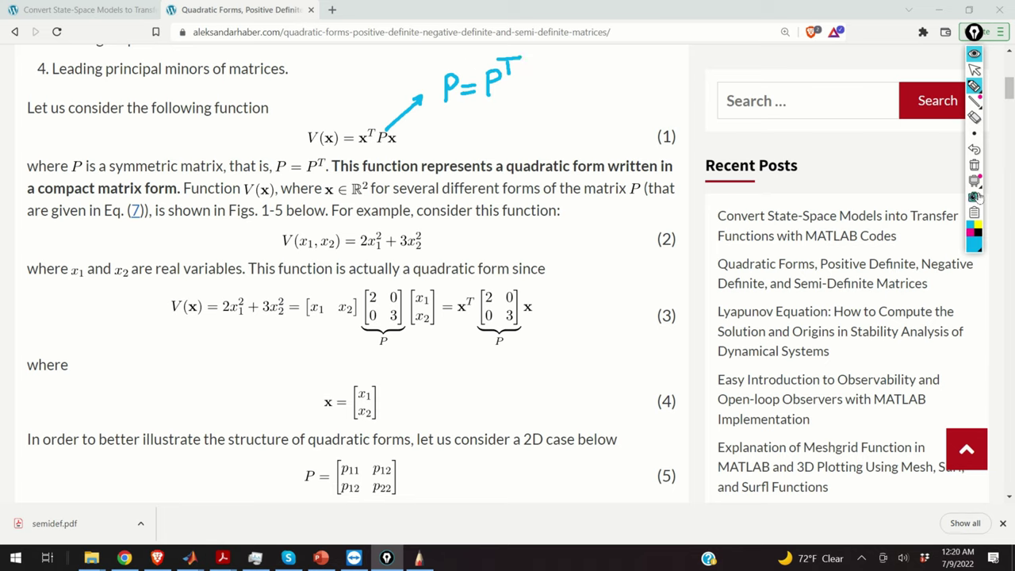
click(974, 165)
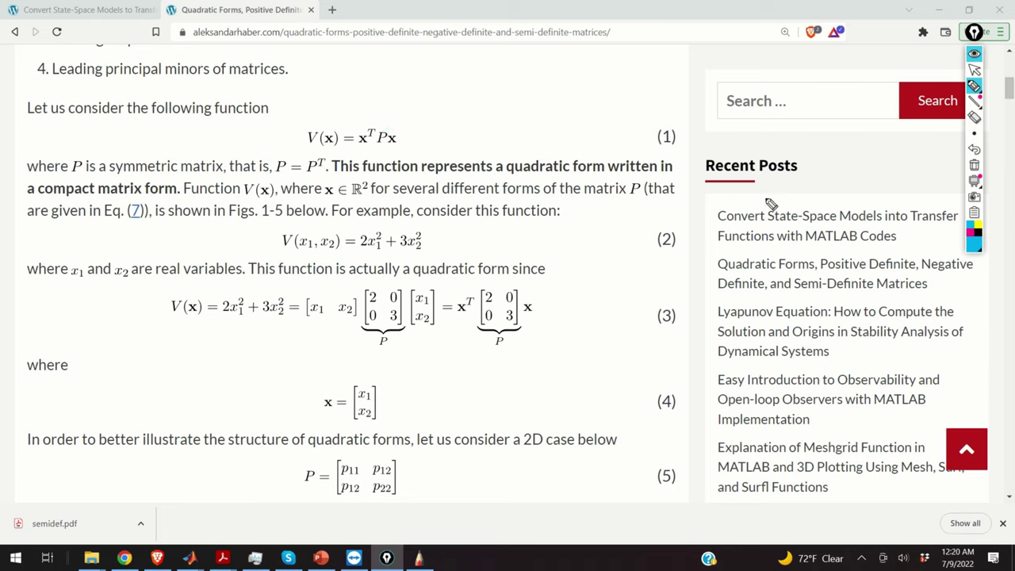
Underline V(x1,x2) = 2x1² + 3x2², arrow it up to equation (1), then clear the ink.
drag(285, 258, 423, 255)
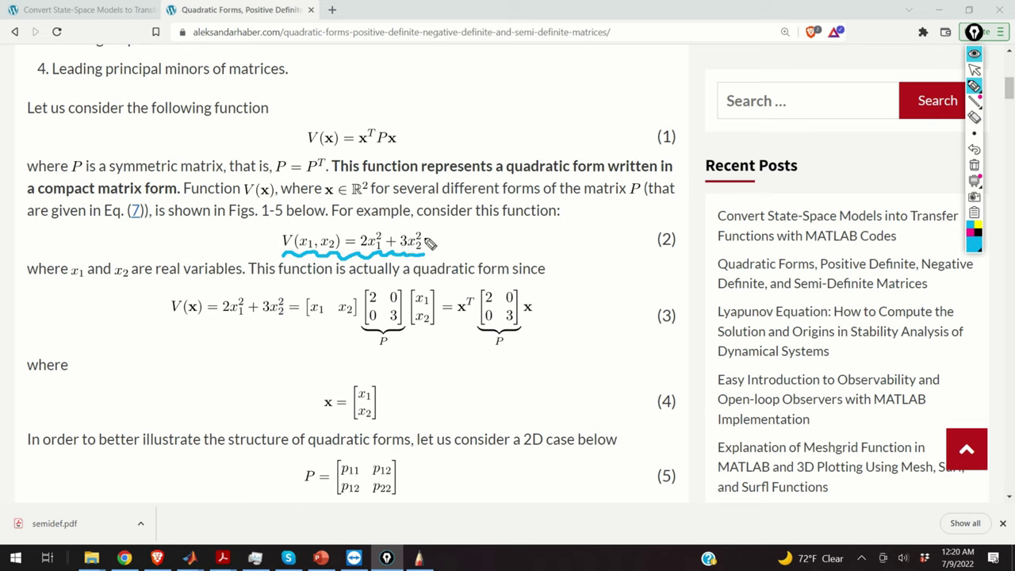
mouse_move(429, 246)
mouse_down()
mouse_move(452, 235)
mouse_move(448, 143)
mouse_move(426, 142)
mouse_move(427, 130)
mouse_up()
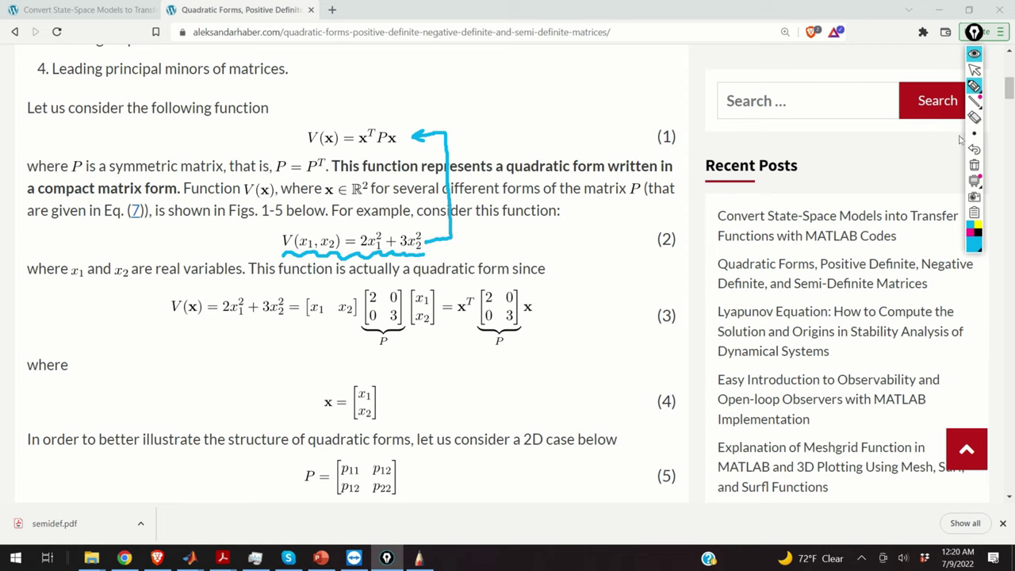
click(974, 165)
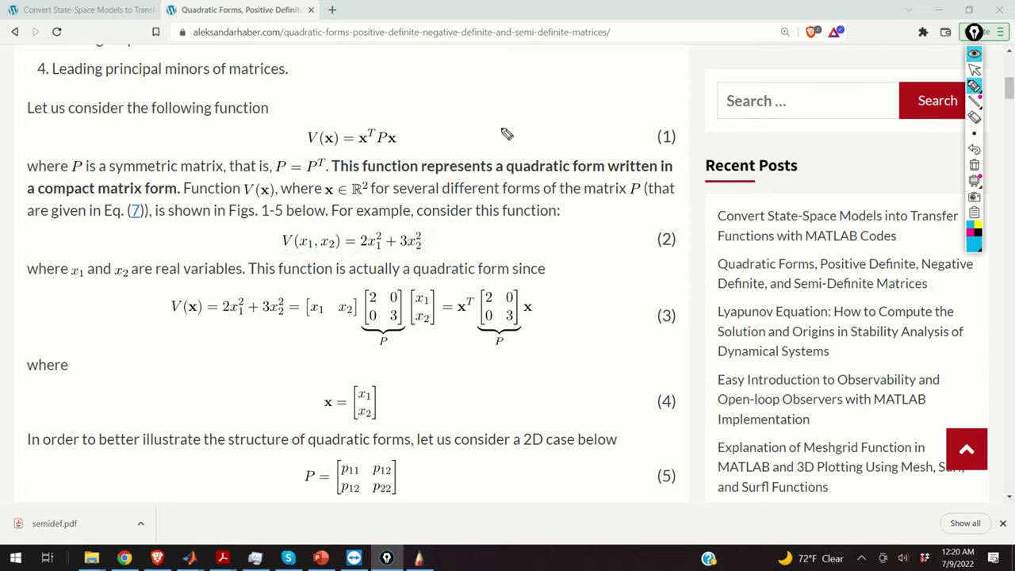
Arrow equation (2) to (3) and underline [x1 x2], the column vector, 2x1² + 3x2² and 2x1².
mouse_move(284, 240)
mouse_down()
mouse_move(195, 258)
mouse_move(170, 310)
mouse_up()
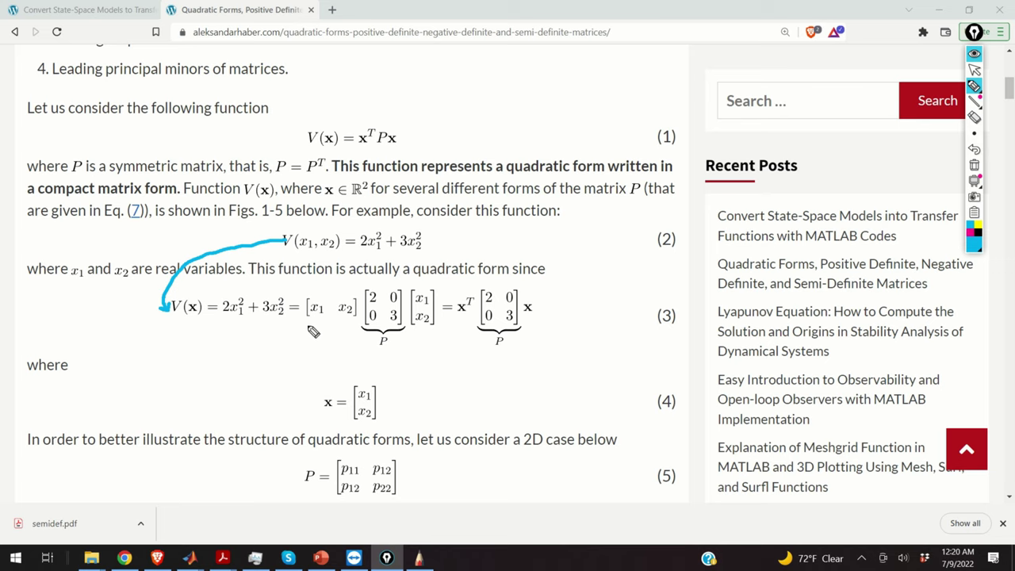
drag(310, 325, 355, 324)
drag(414, 334, 436, 334)
drag(218, 327, 284, 327)
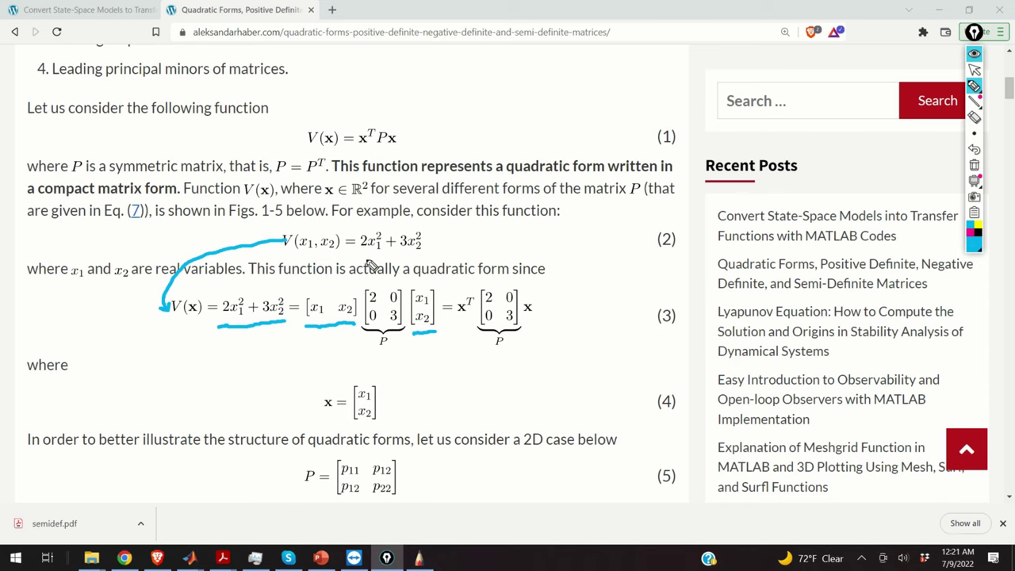
drag(357, 249, 420, 247)
Scroll to equation (5), mark P and the two p12 entries, then erase the marks.
scroll(411, 262, down, 5)
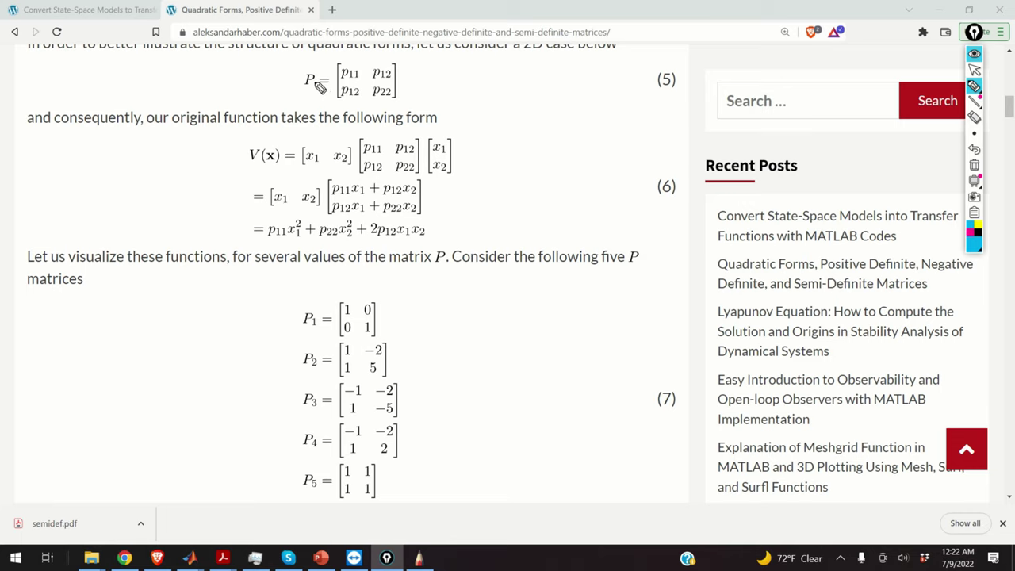
drag(297, 94, 319, 95)
mouse_move(379, 73)
mouse_down()
mouse_move(354, 88)
mouse_move(384, 73)
mouse_up()
click(974, 165)
Annotate equation (6): underline V(x), the vector and p11x1² + p22x2² + 2p12x1x2, then clear the ink.
drag(251, 168, 349, 167)
drag(432, 170, 449, 167)
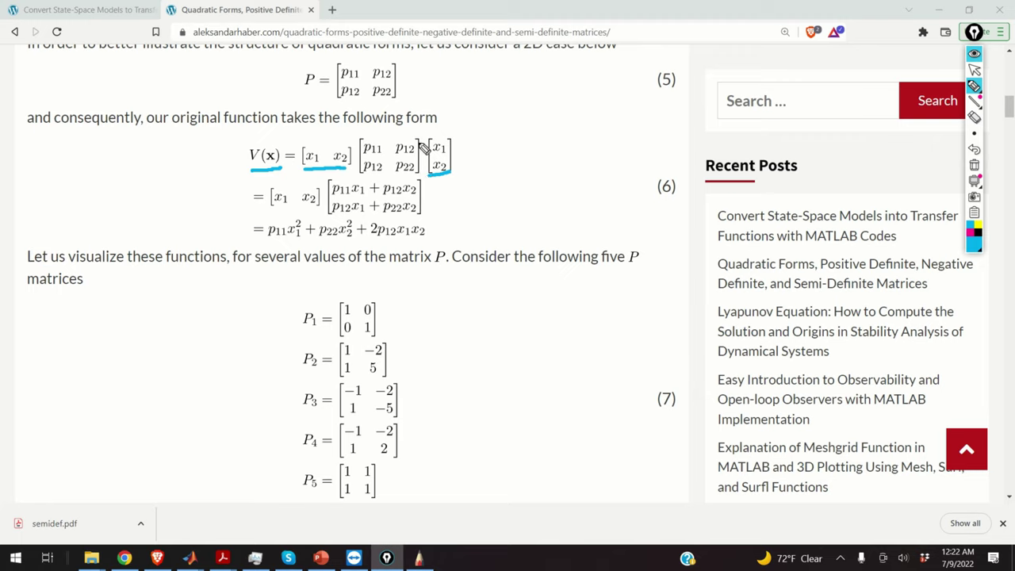
mouse_move(456, 161)
mouse_down()
mouse_move(474, 157)
mouse_move(431, 198)
mouse_move(444, 199)
mouse_up()
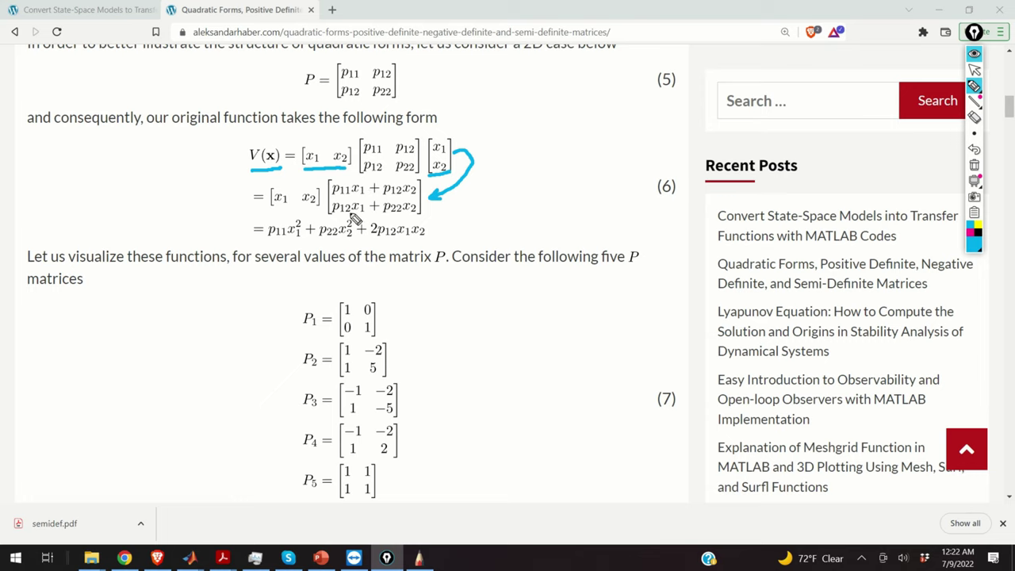
mouse_move(281, 243)
mouse_down()
mouse_move(415, 240)
mouse_move(416, 223)
mouse_move(439, 246)
mouse_up()
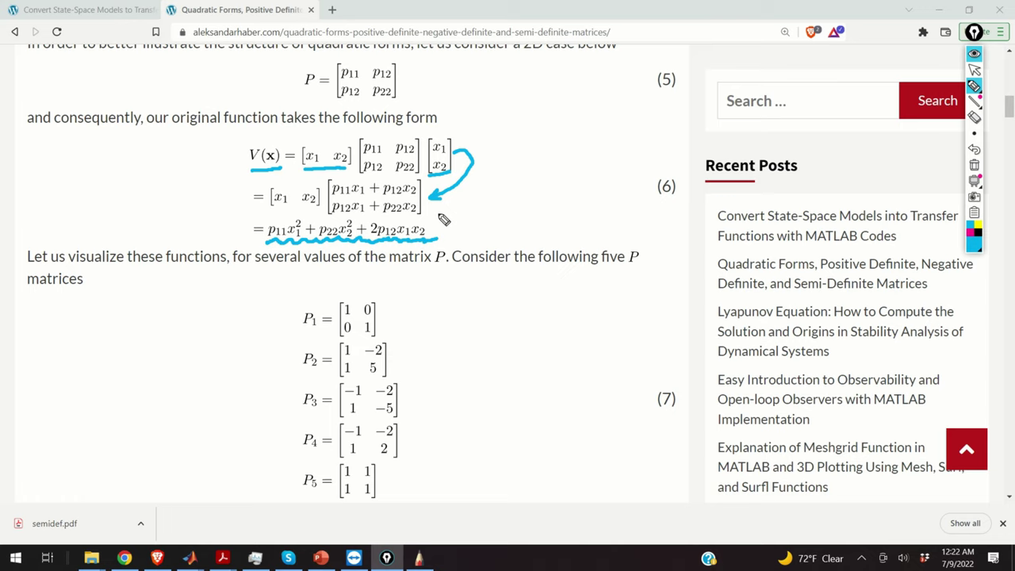
click(974, 69)
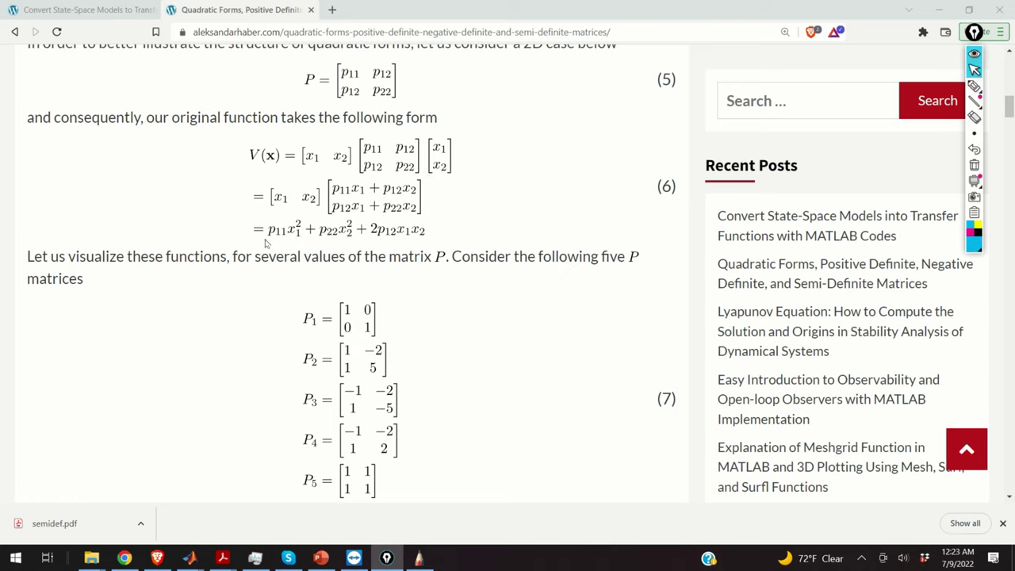
click(974, 85)
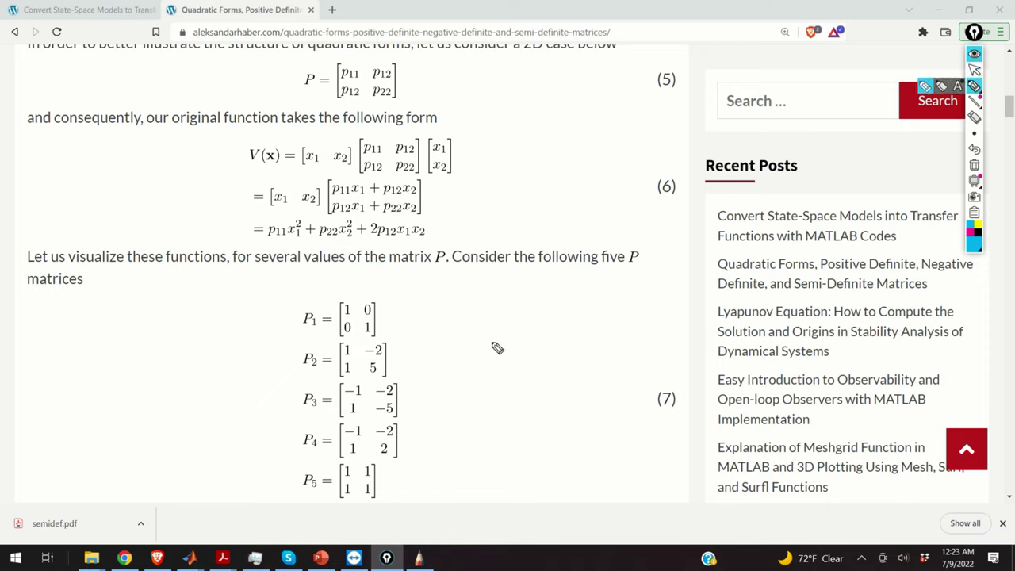
drag(286, 239, 354, 237)
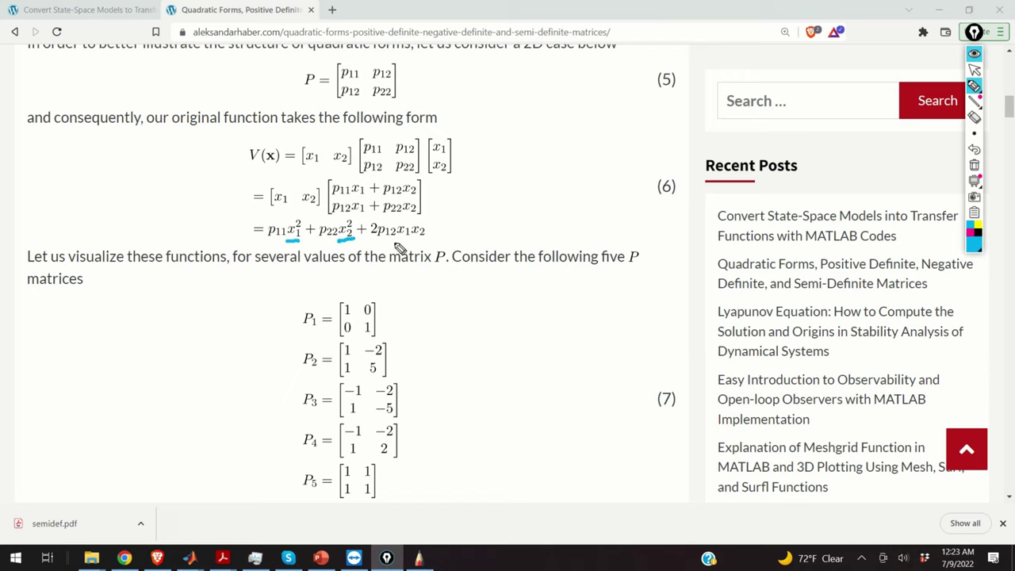
drag(395, 243, 410, 242)
drag(412, 236, 428, 235)
drag(28, 290, 86, 292)
drag(462, 269, 638, 267)
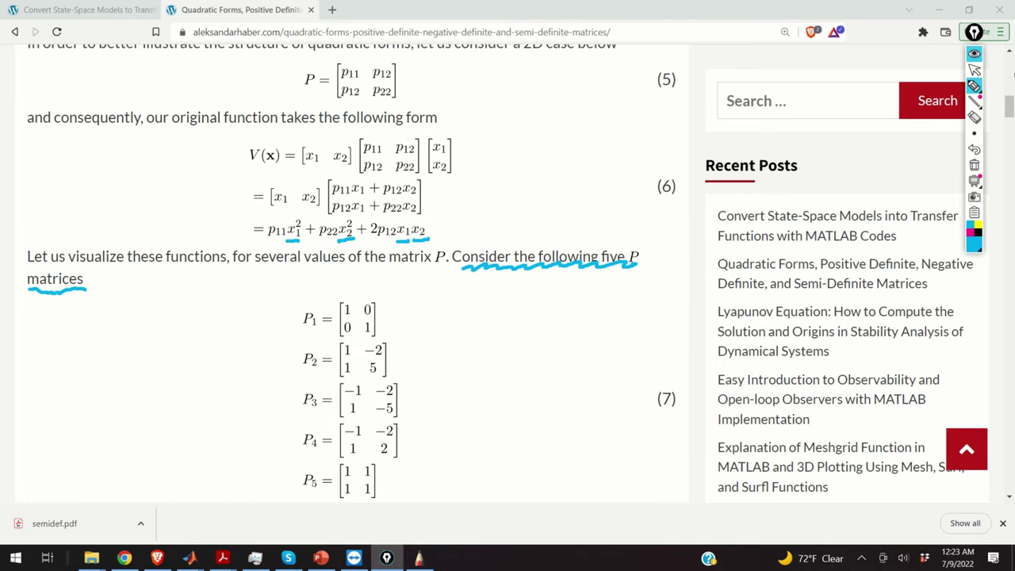
click(975, 166)
click(974, 69)
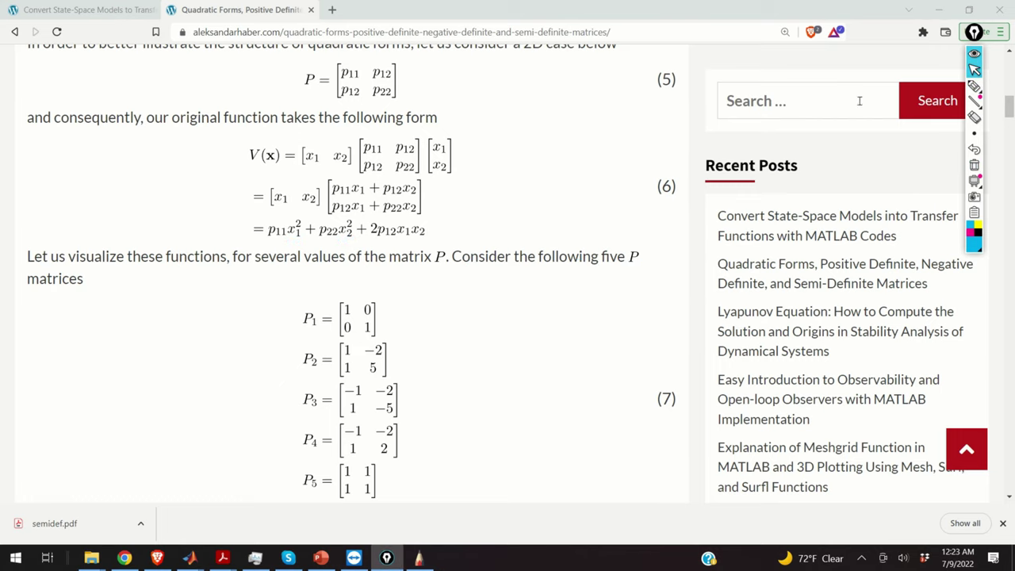
scroll(369, 358, down, 5)
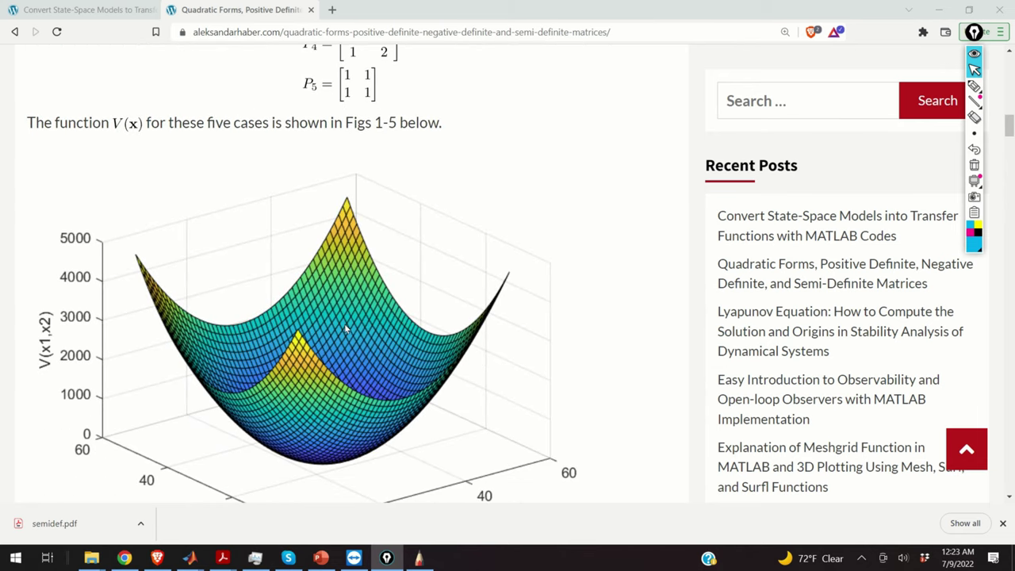
scroll(346, 329, up, 1)
scroll(345, 328, up, 2)
scroll(346, 328, down, 3)
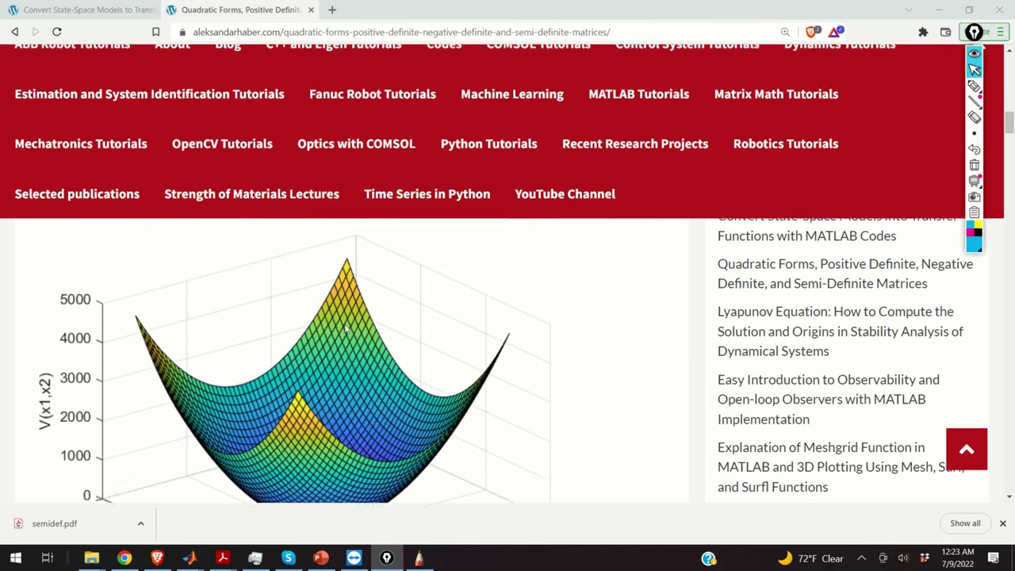
scroll(346, 329, down, 1)
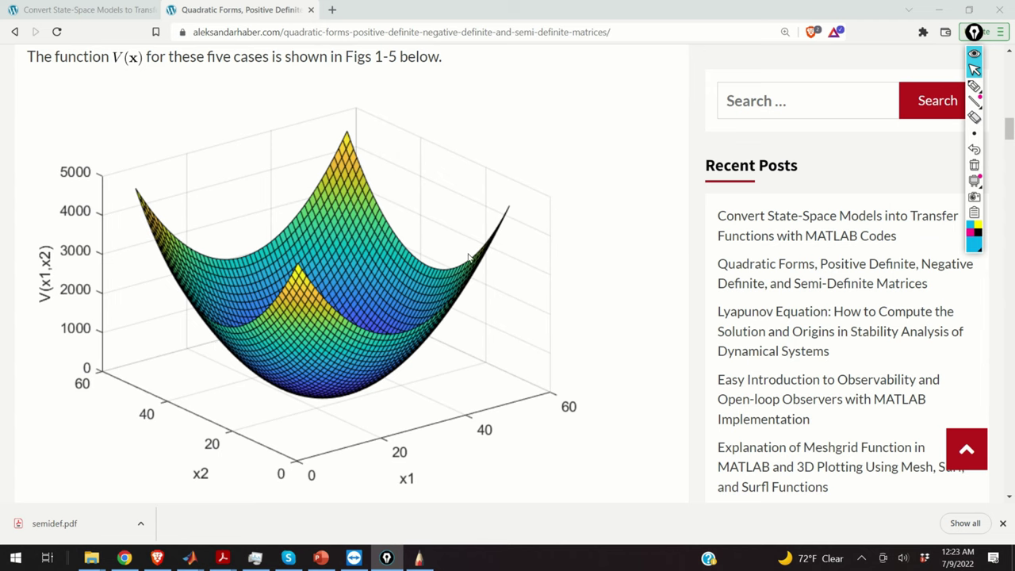
scroll(468, 272, up, 5)
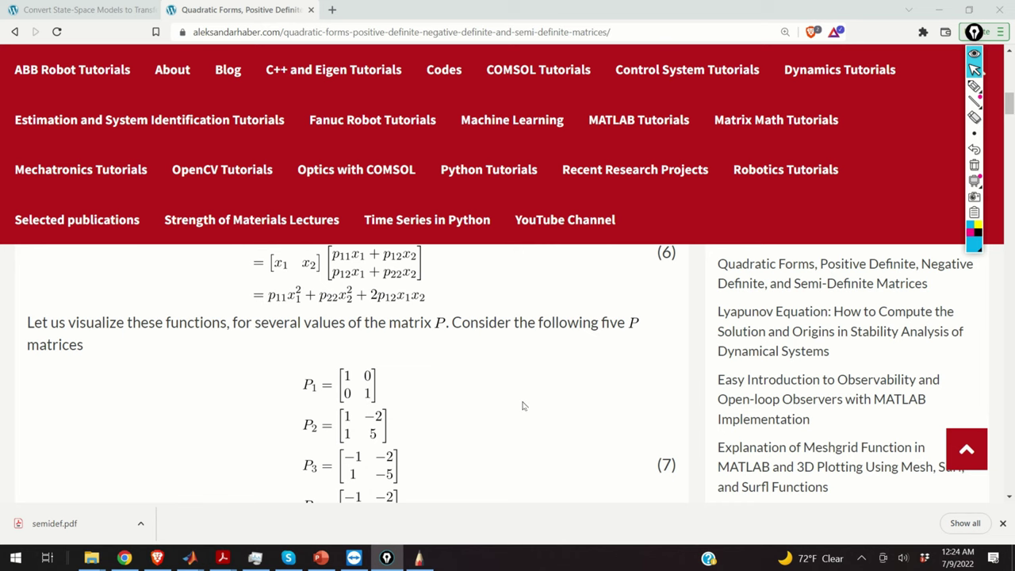
scroll(401, 372, down, 6)
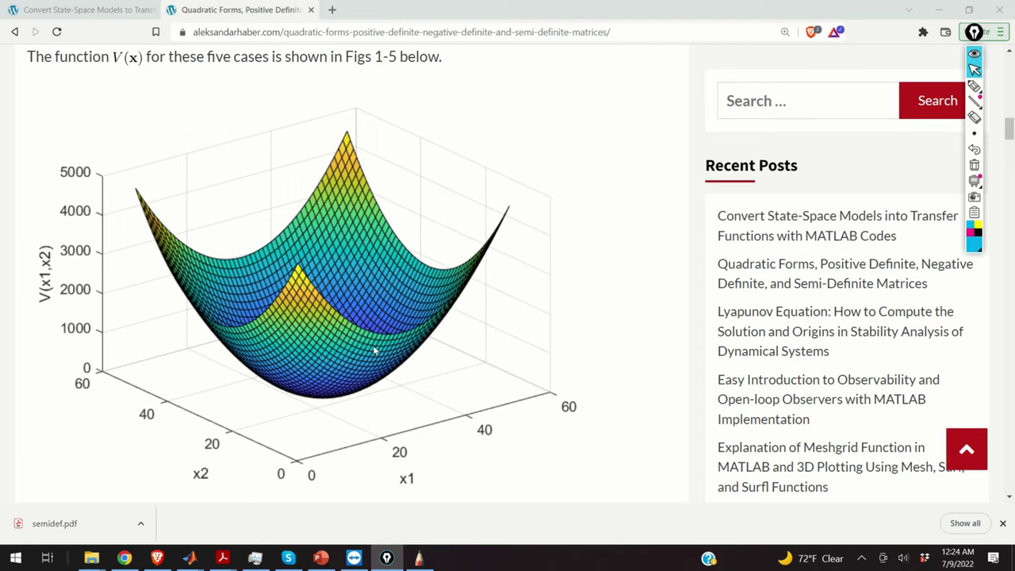
scroll(374, 349, up, 5)
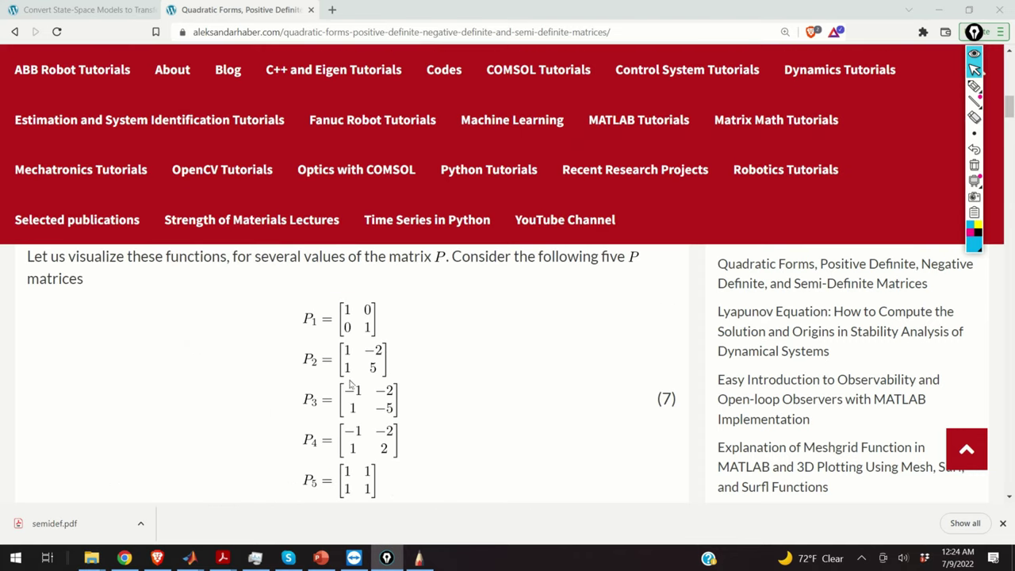
scroll(411, 354, down, 10)
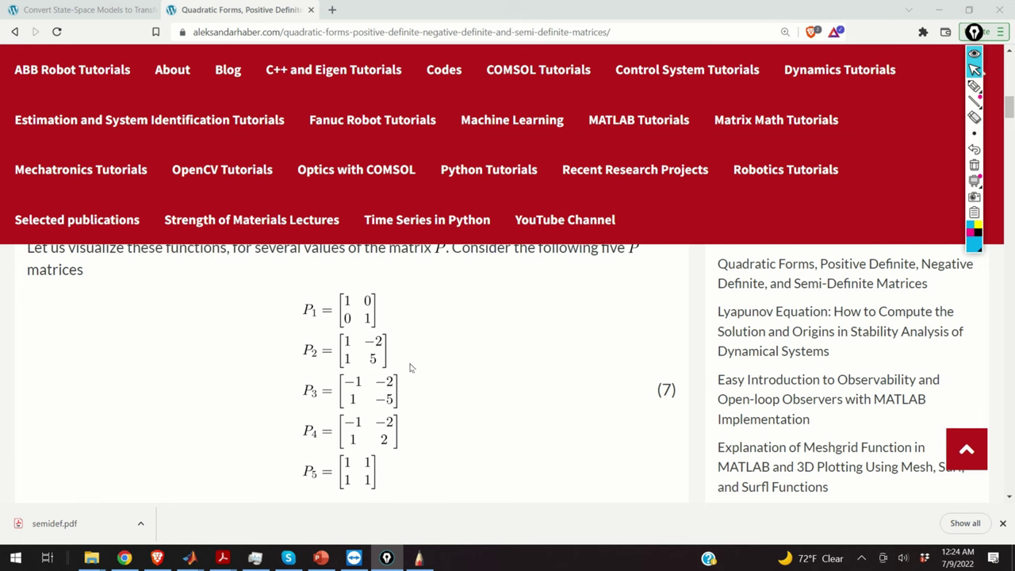
scroll(409, 375, down, 2)
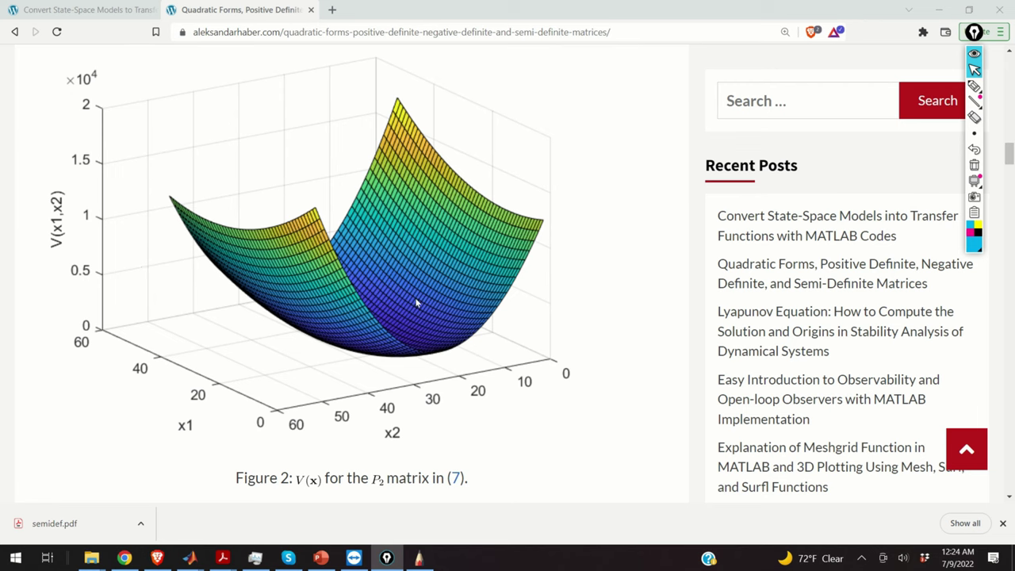
scroll(414, 314, up, 10)
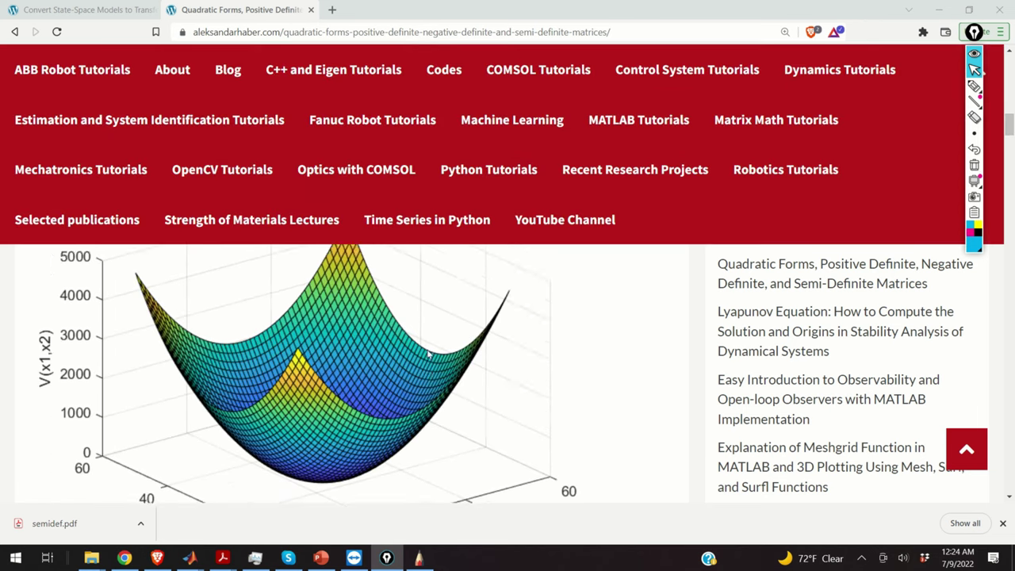
scroll(430, 360, up, 1)
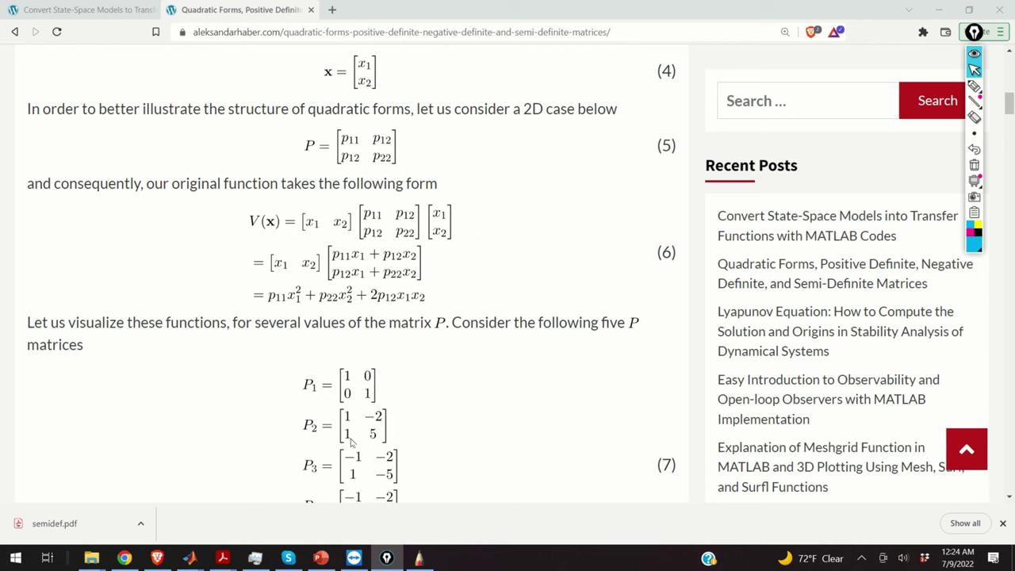
scroll(352, 436, down, 8)
scroll(351, 433, down, 3)
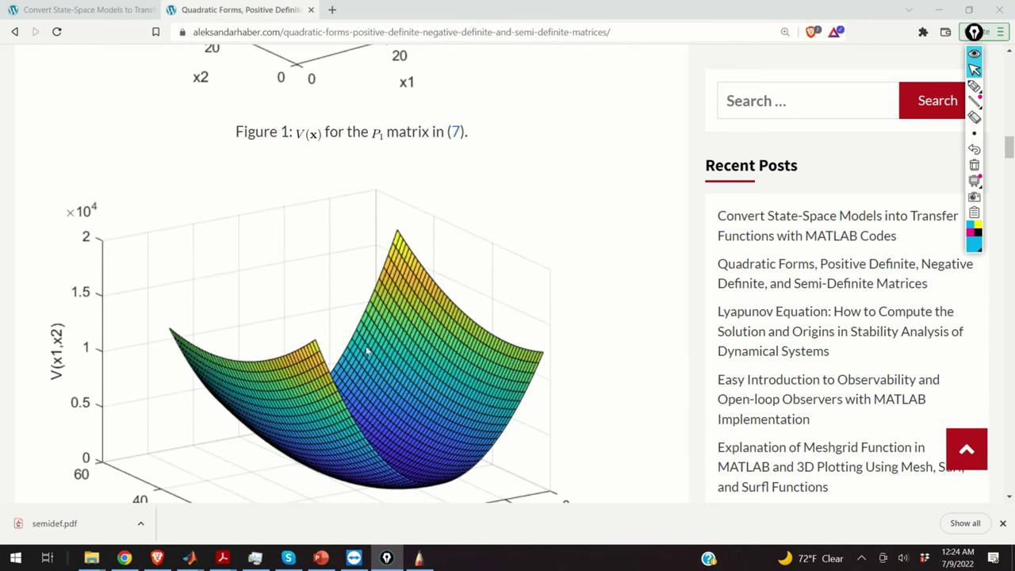
scroll(411, 405, up, 12)
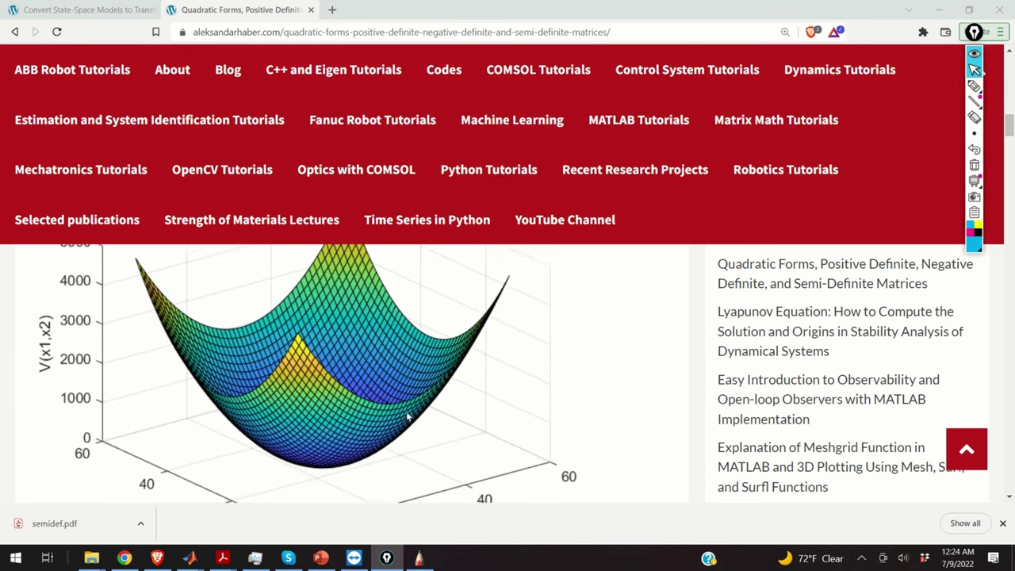
scroll(406, 429, down, 1)
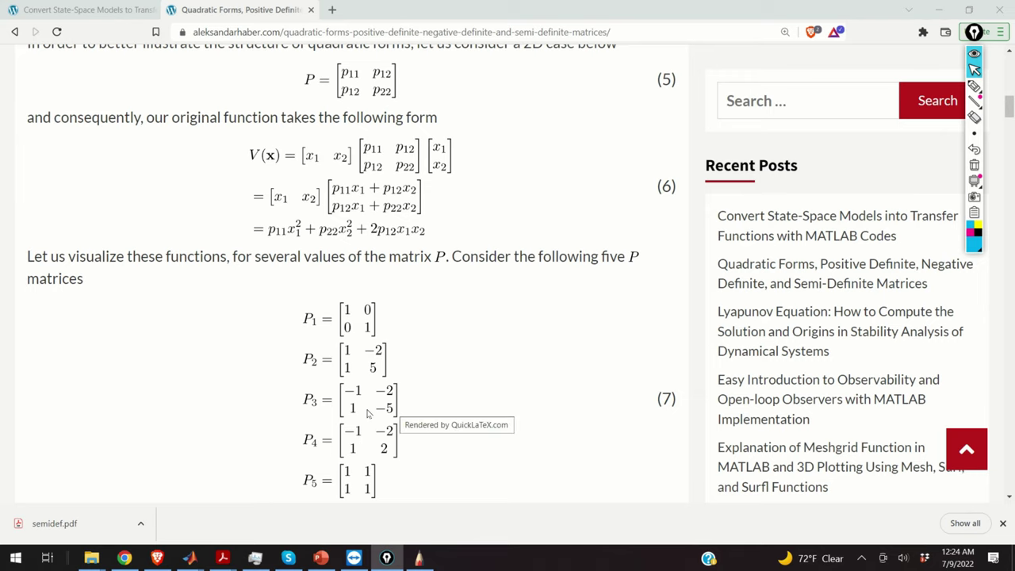
Scroll back and forth through surface Figures 1–5, ending on Figure 5 for P5.
scroll(392, 412, down, 10)
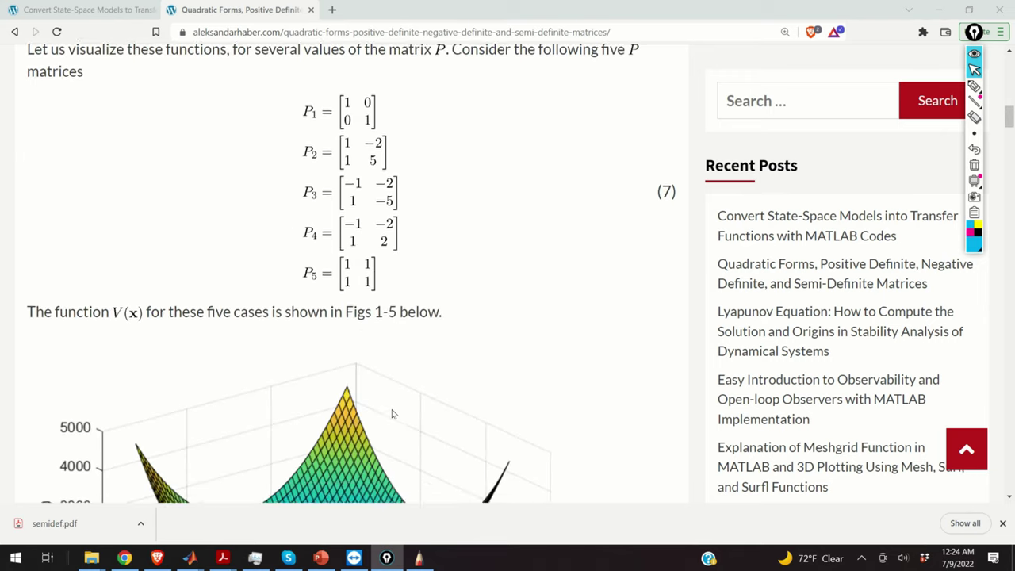
scroll(385, 420, down, 7)
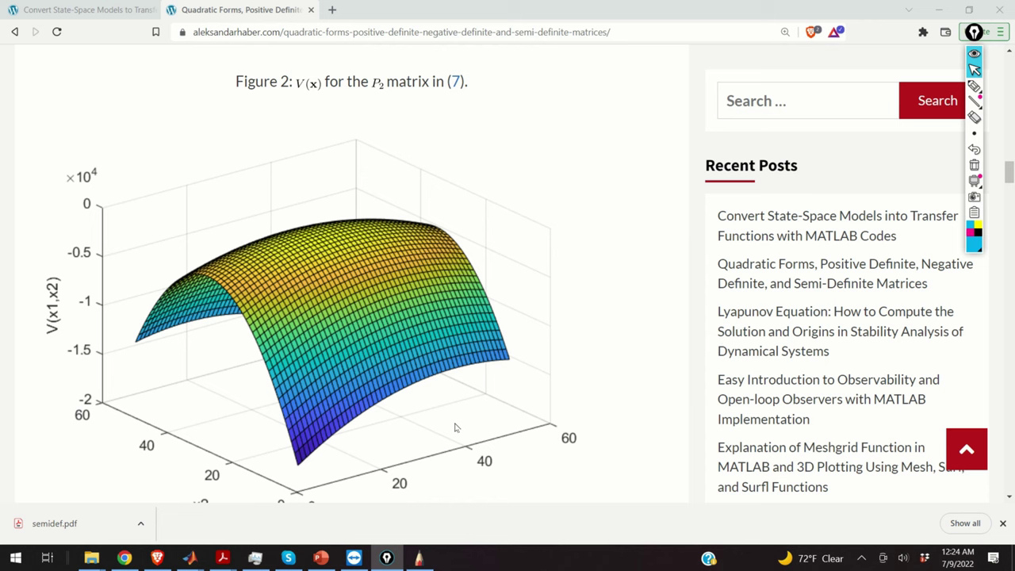
scroll(455, 428, up, 10)
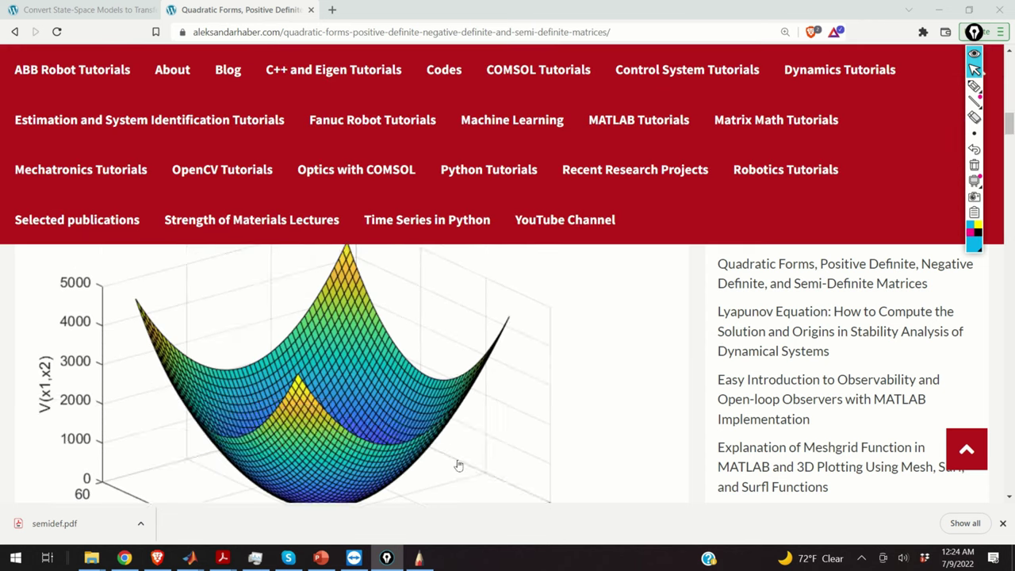
scroll(384, 431, up, 2)
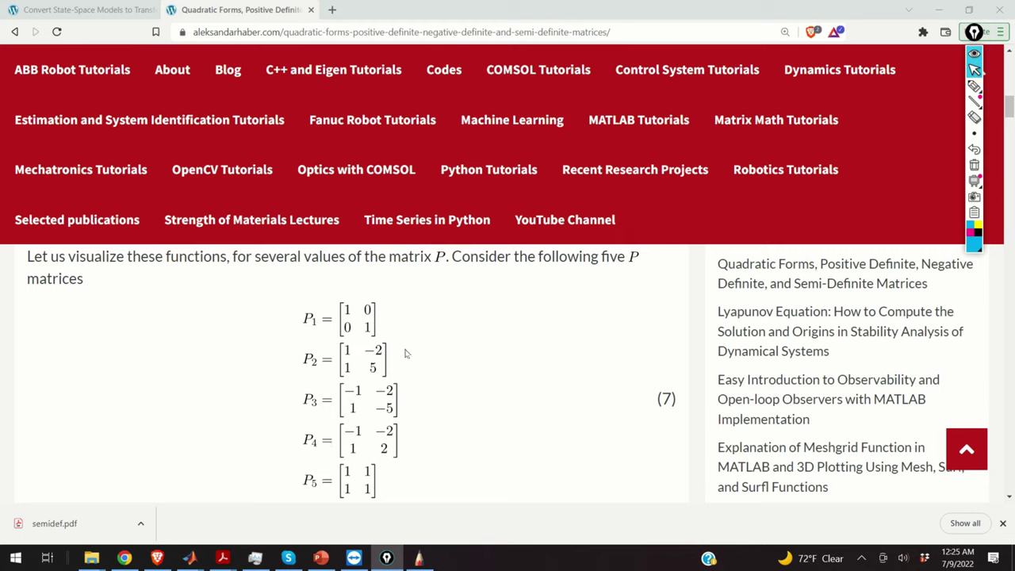
scroll(416, 413, down, 15)
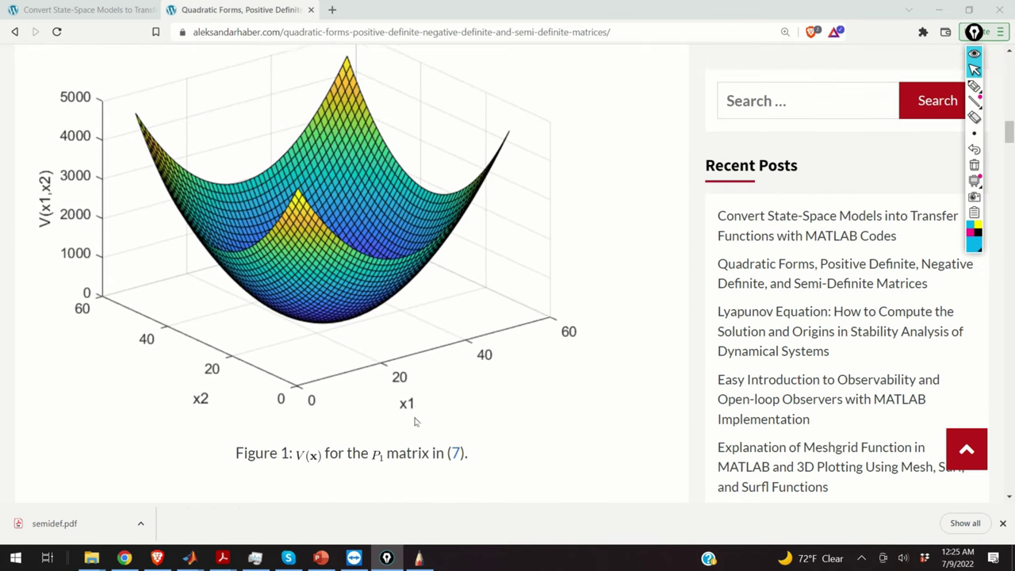
scroll(414, 420, down, 5)
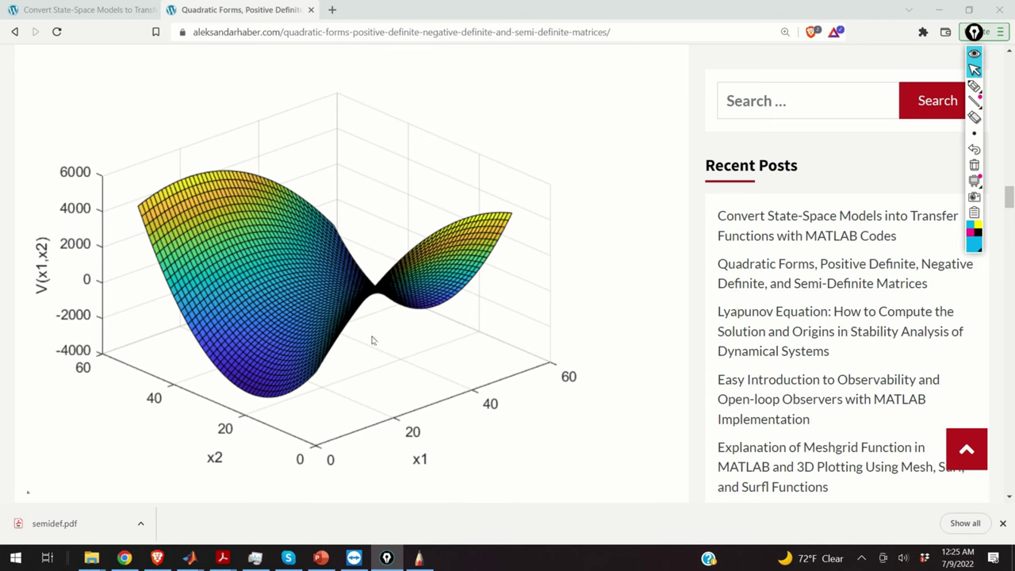
scroll(374, 340, up, 15)
scroll(376, 367, up, 8)
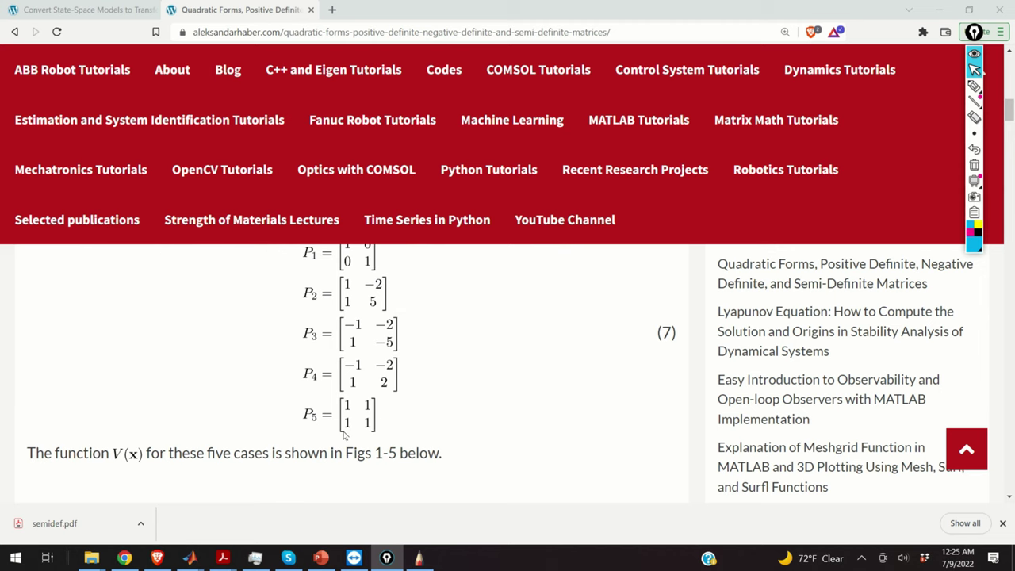
scroll(362, 387, down, 20)
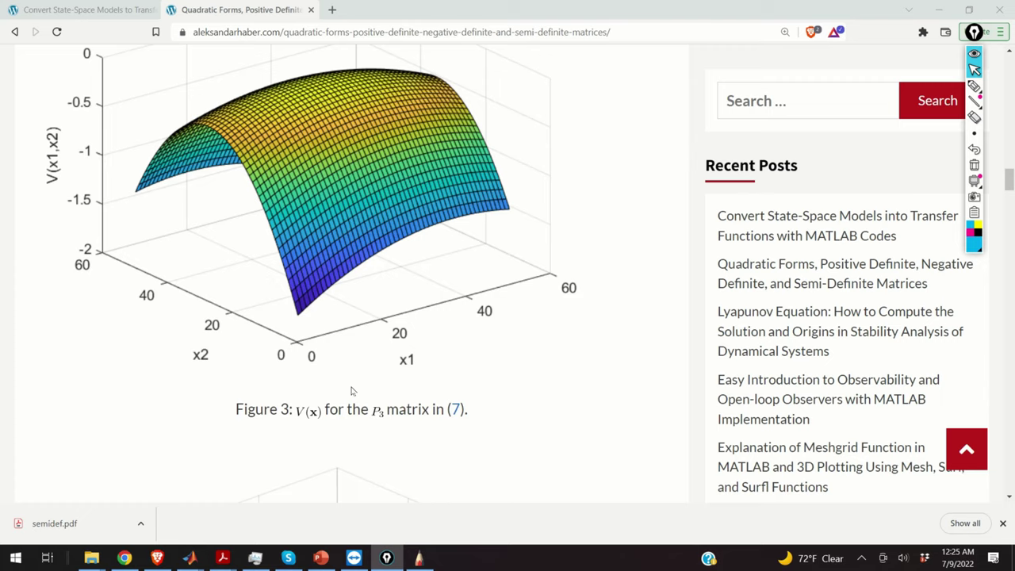
scroll(349, 382, down, 3)
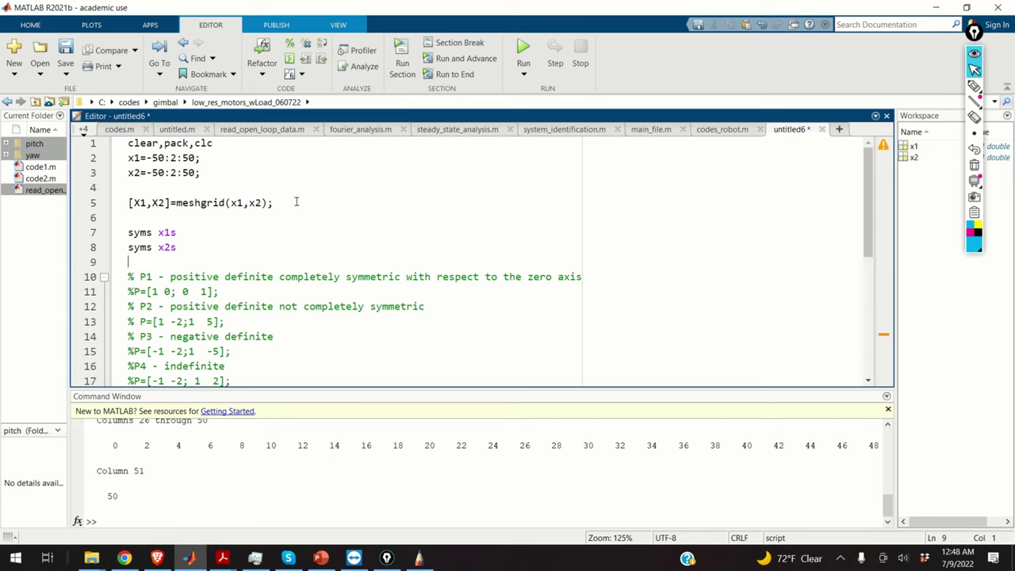
Evaluate script lines 1–3 in the Command Window and print x1's values.
drag(283, 201, 118, 215)
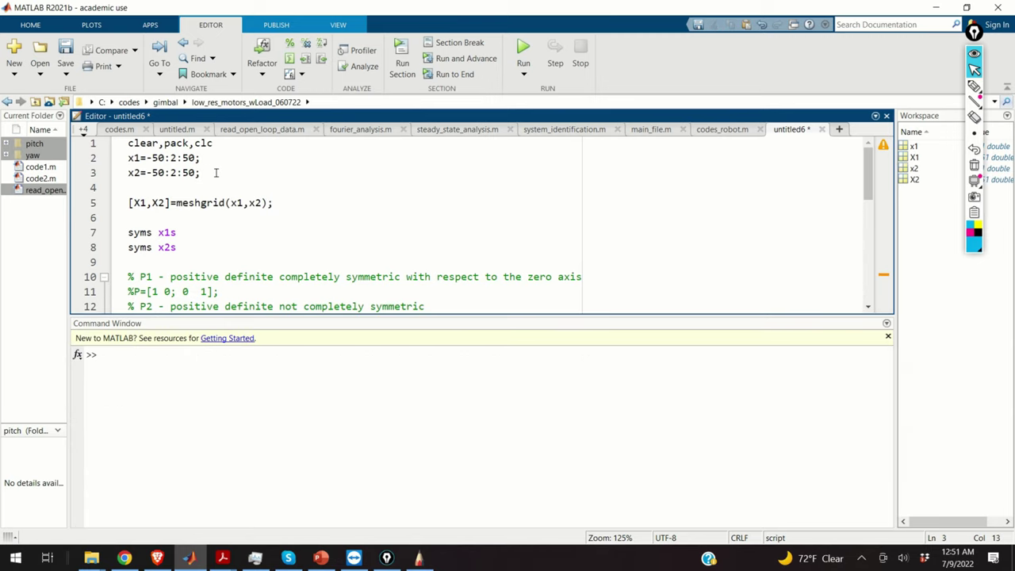
drag(211, 172, 119, 143)
right_click(165, 150)
click(198, 156)
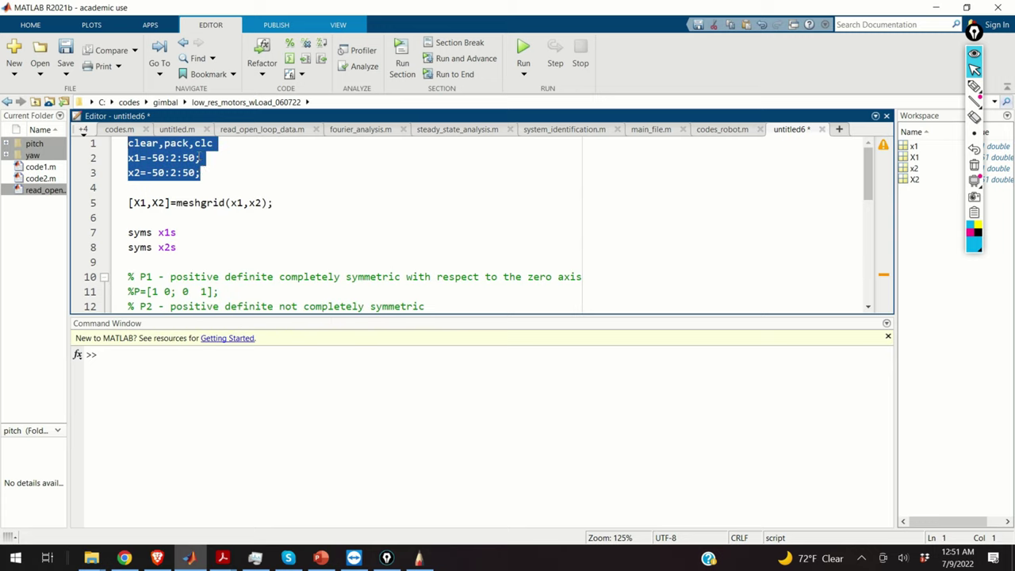
click(178, 187)
click(153, 356)
text(x)
key(Return)
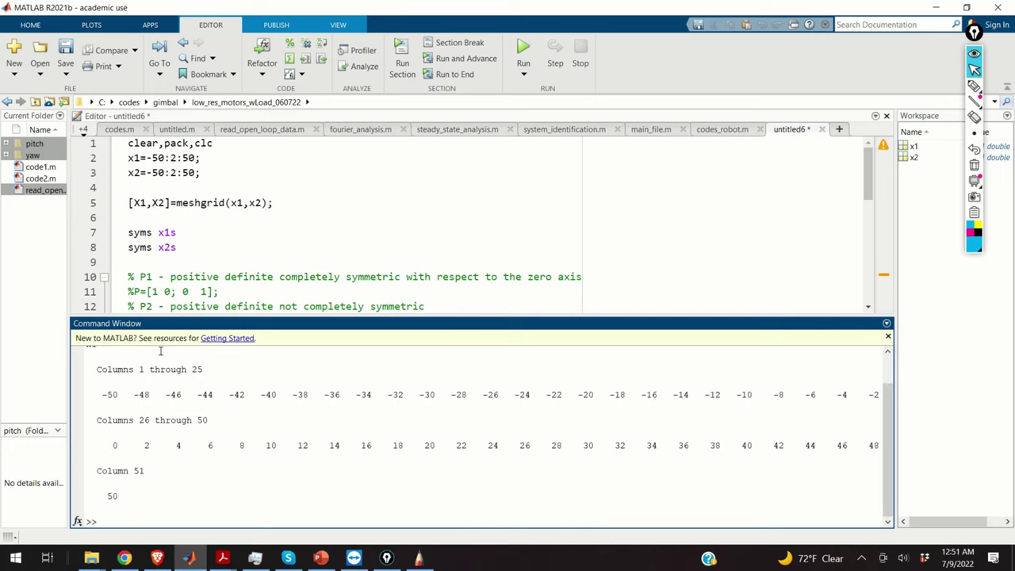
Evaluate line 3 to define x2 = -50:2:50.
click(198, 158)
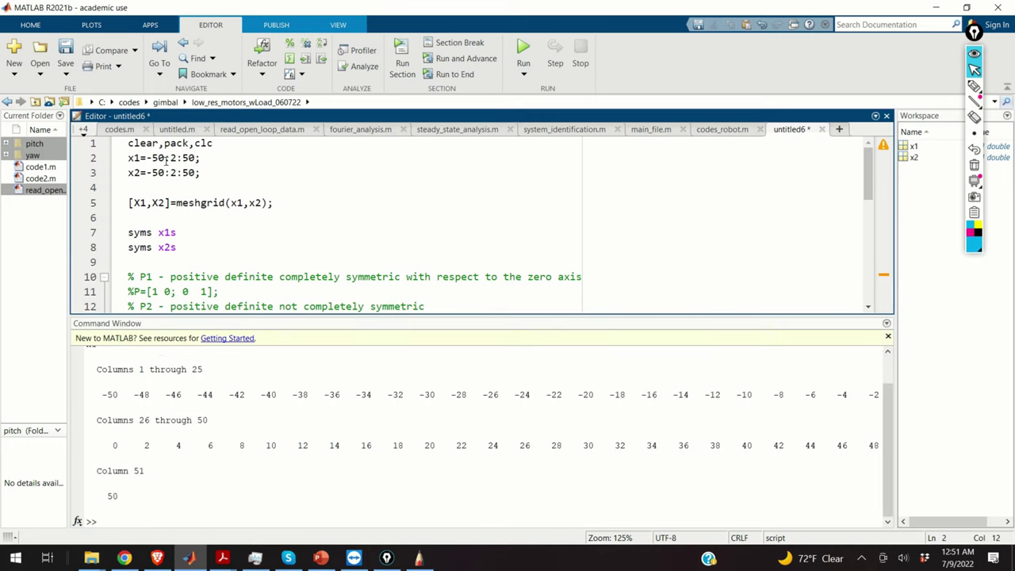
double_click(173, 157)
click(177, 158)
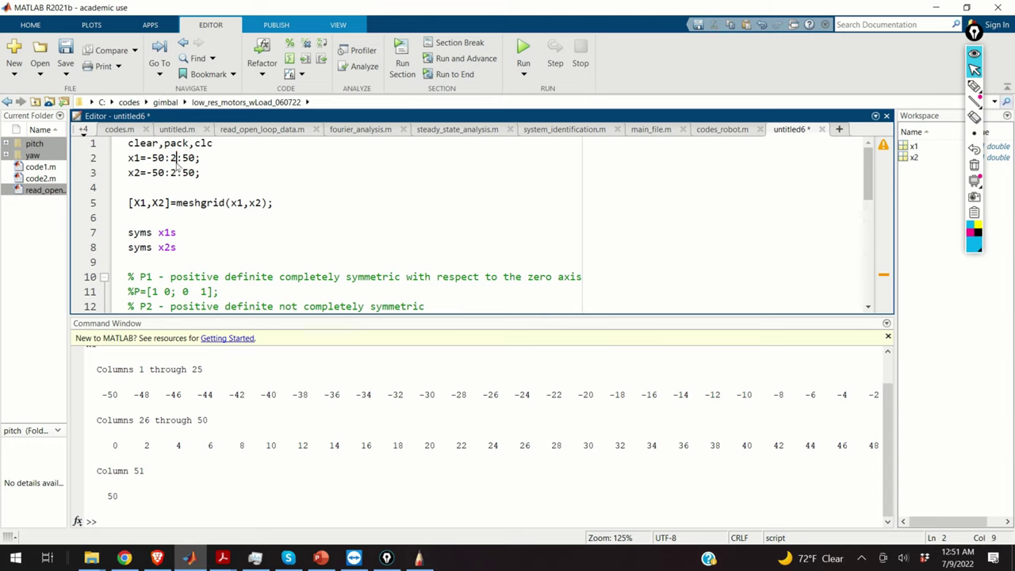
double_click(174, 158)
click(213, 173)
drag(203, 173, 128, 172)
right_click(128, 170)
click(173, 179)
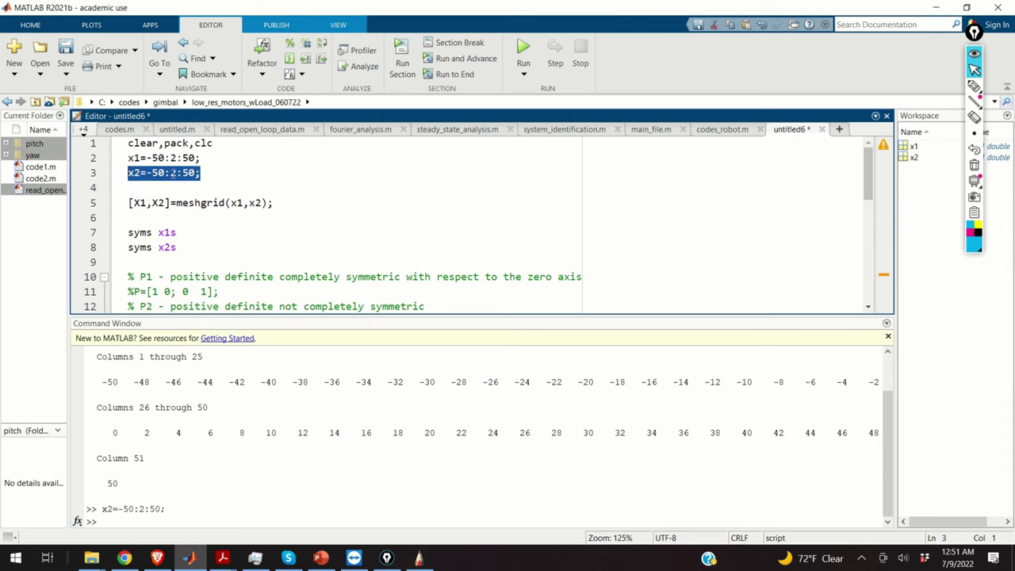
Evaluate the meshgrid line to create X1 and X2, then print X1, x1 and whos.
click(196, 205)
click(295, 200)
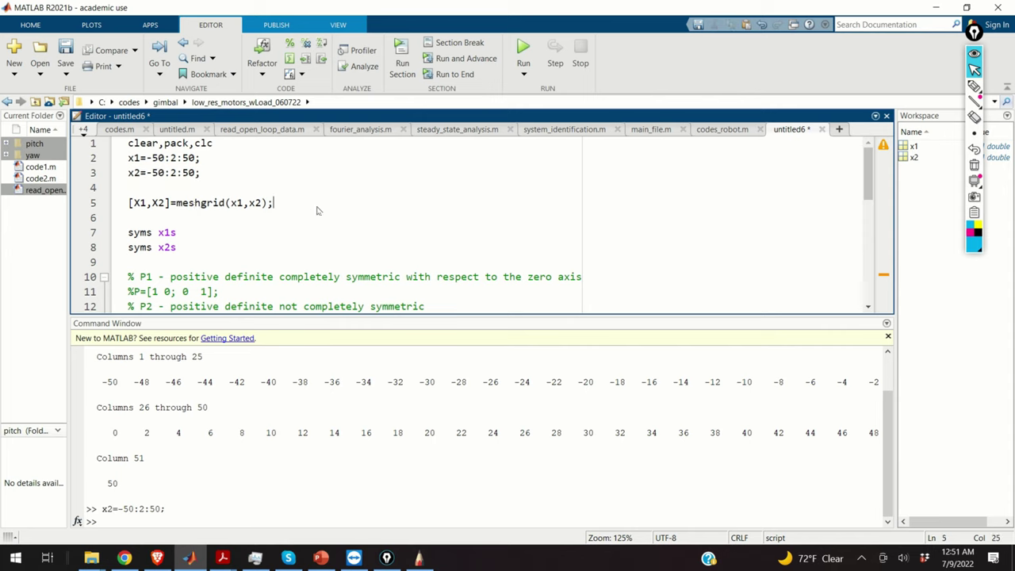
drag(284, 204, 116, 208)
right_click(129, 203)
click(178, 209)
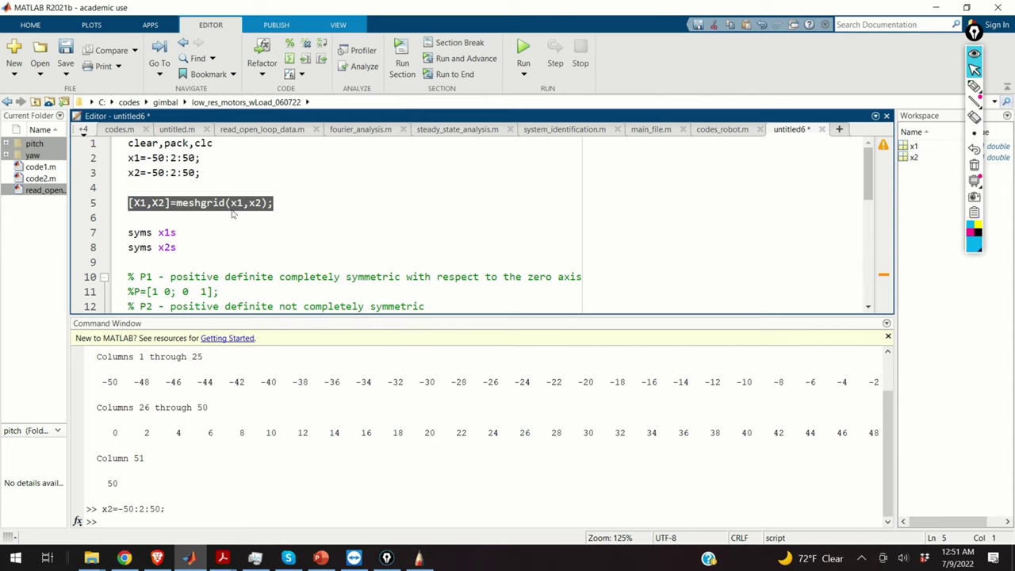
text(X1)
key(Return)
text(x1)
key(Return)
text(whos)
key(Return)
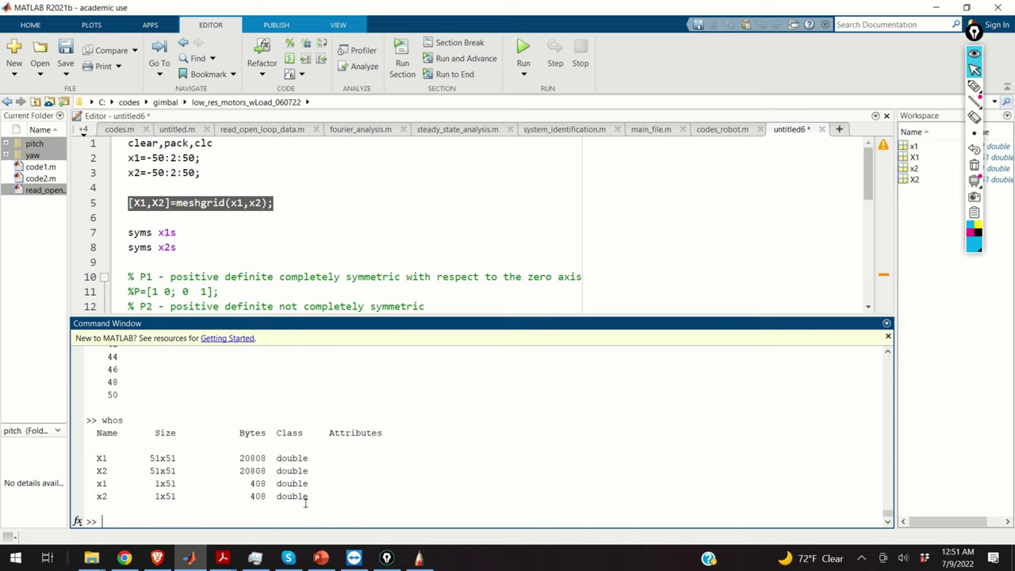
Evaluate the syms lines declaring symbolic x1s and x2s.
click(184, 249)
scroll(194, 246, down, 2)
scroll(188, 237, up, 2)
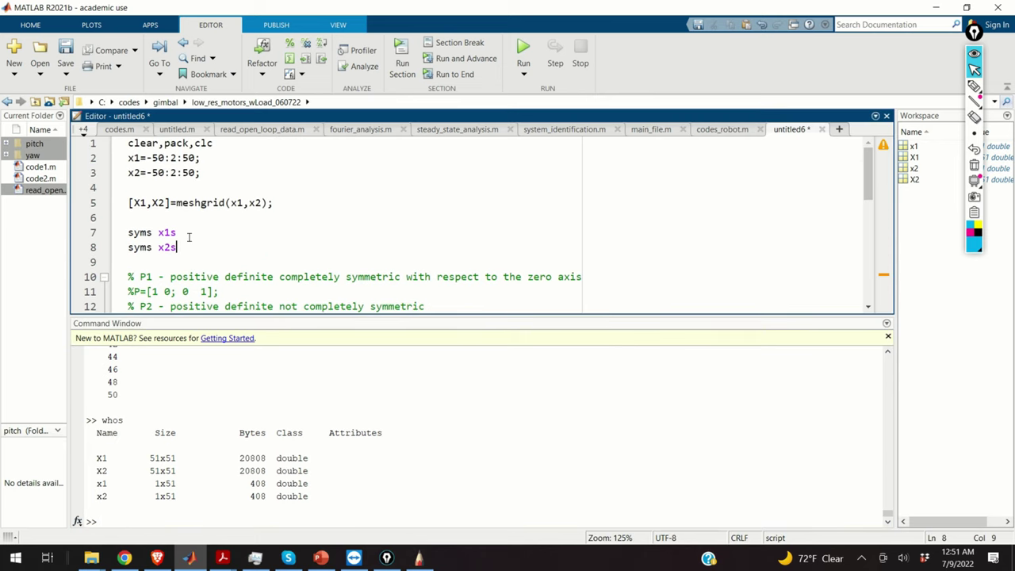
drag(196, 251, 121, 236)
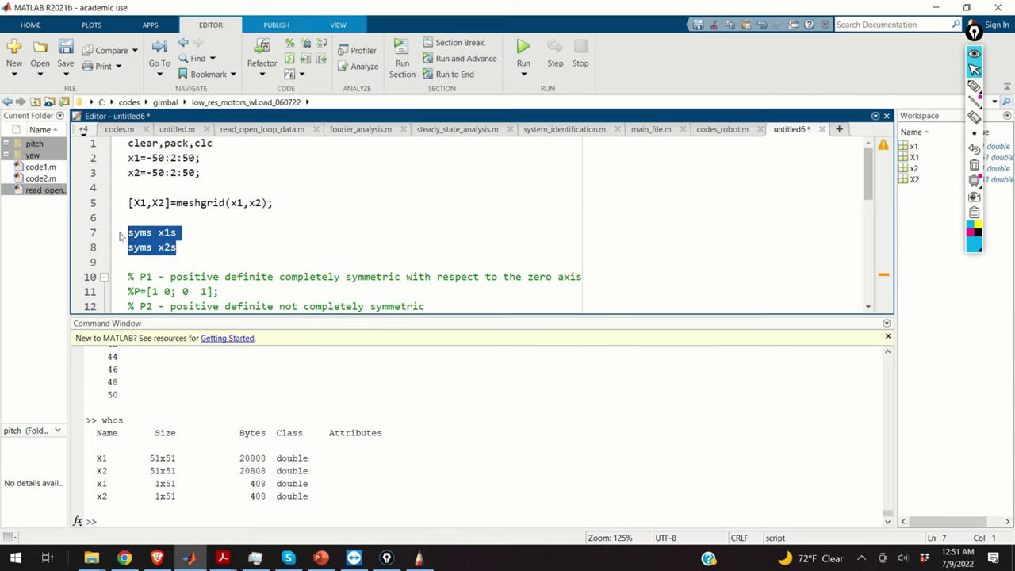
right_click(133, 243)
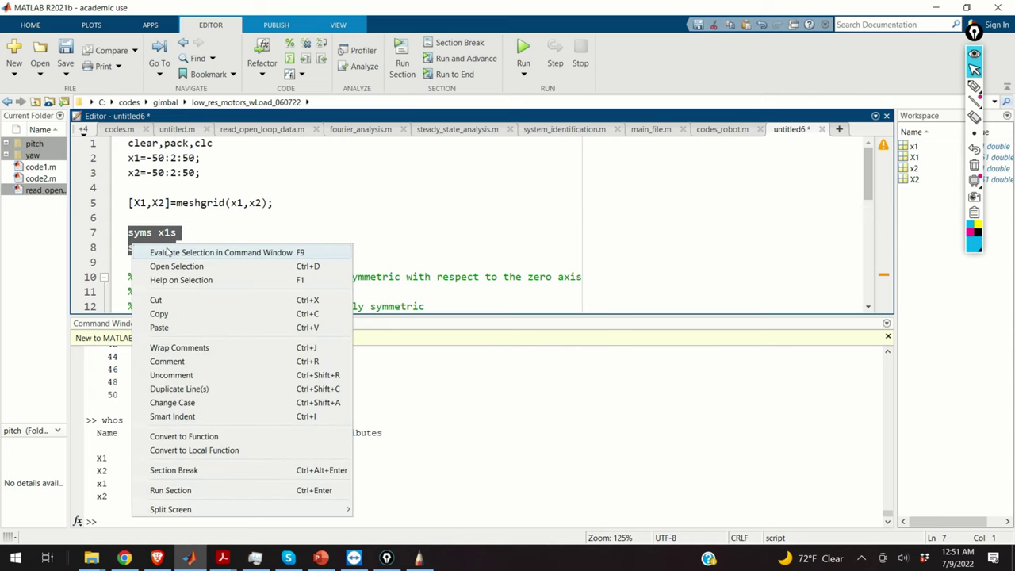
click(169, 252)
scroll(179, 242, down, 3)
scroll(179, 243, up, 2)
scroll(179, 244, down, 3)
Comment out the P5 matrix on line 19 and uncomment P1 on line 11.
click(134, 213)
key(Home)
text(%)
scroll(337, 256, up, 1)
scroll(188, 235, up, 2)
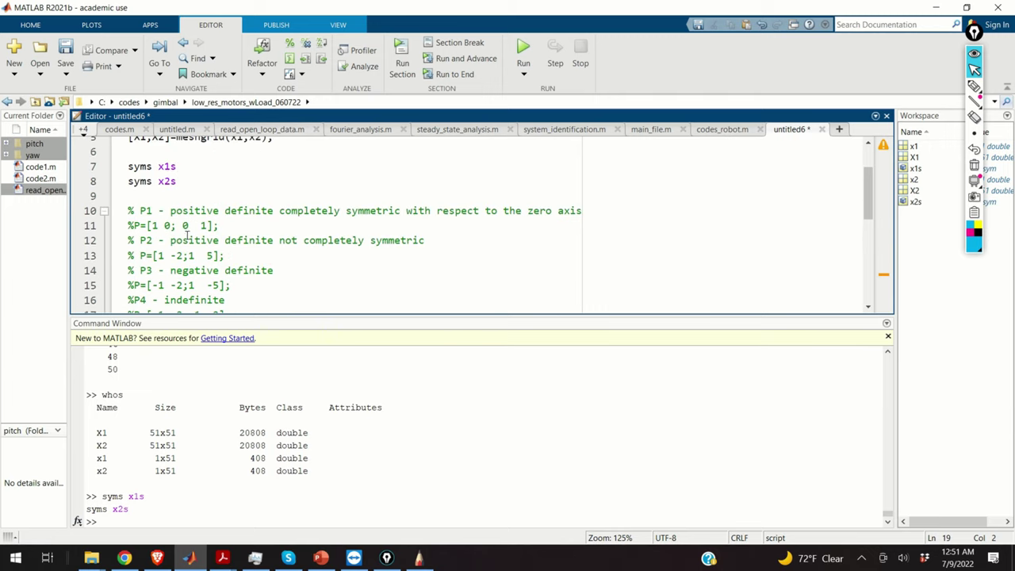
key(BackSpace)
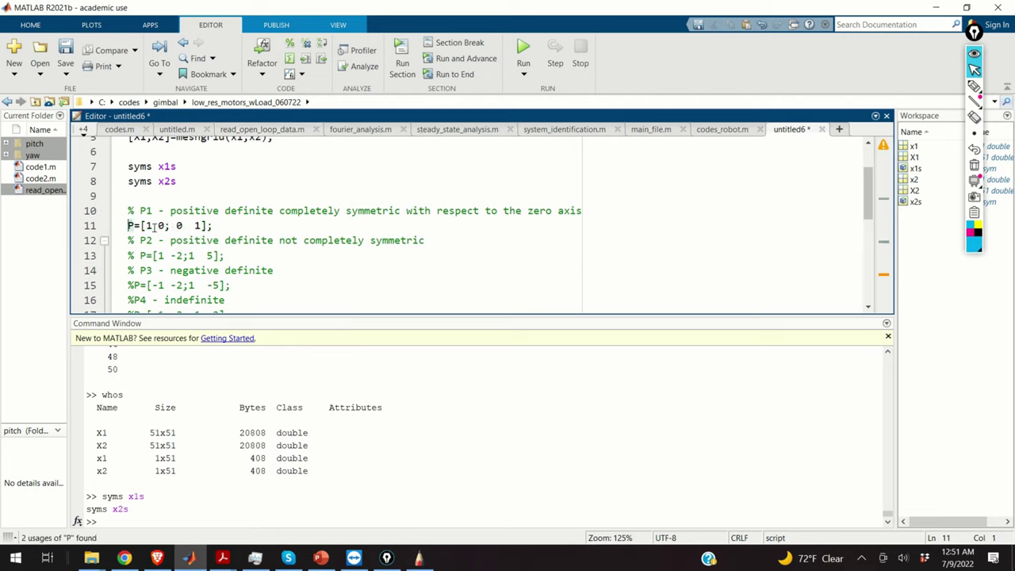
scroll(205, 225, down, 3)
scroll(228, 226, up, 1)
scroll(206, 228, down, 1)
scroll(184, 234, up, 4)
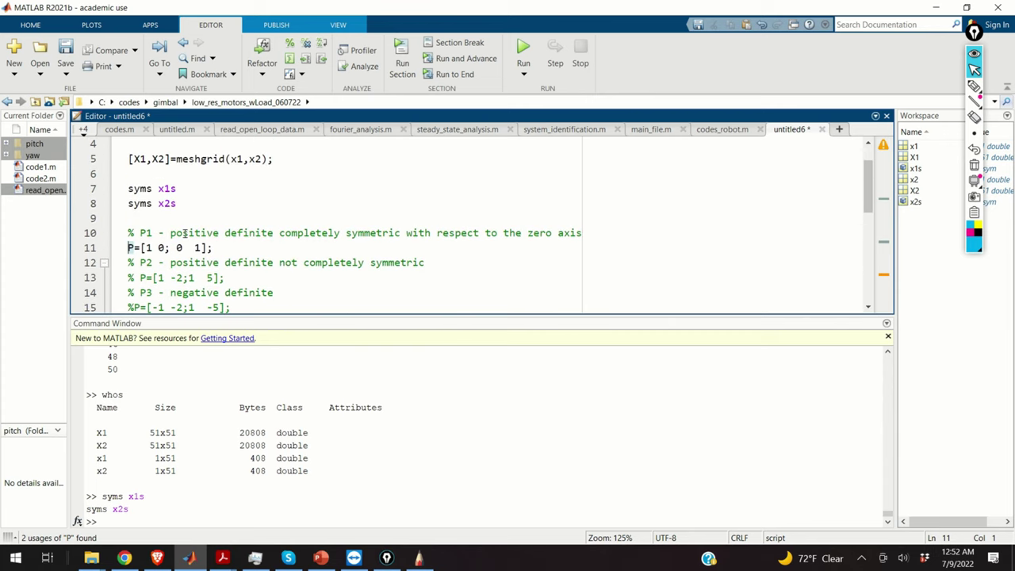
Re-run the syms declarations and inspect expression line 21 before returning to the blog post.
click(190, 248)
drag(191, 247, 126, 240)
right_click(147, 232)
click(190, 238)
scroll(204, 233, down, 4)
click(225, 243)
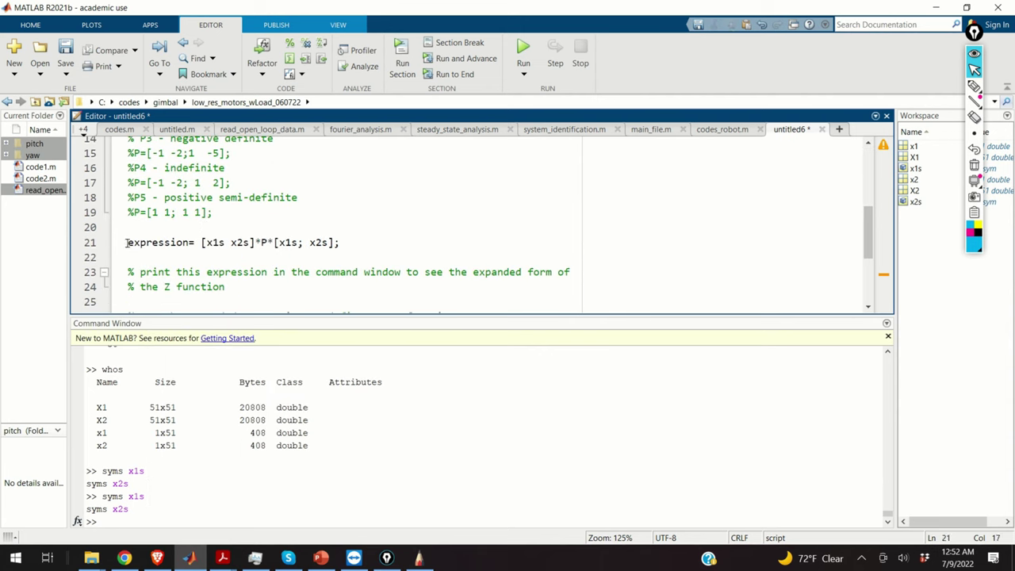
drag(127, 242, 339, 244)
click(227, 243)
click(157, 558)
Scroll the post up to equation (1), V(x) = xᵀPx, then go back to MATLAB.
scroll(325, 254, up, 1)
scroll(325, 253, up, 10)
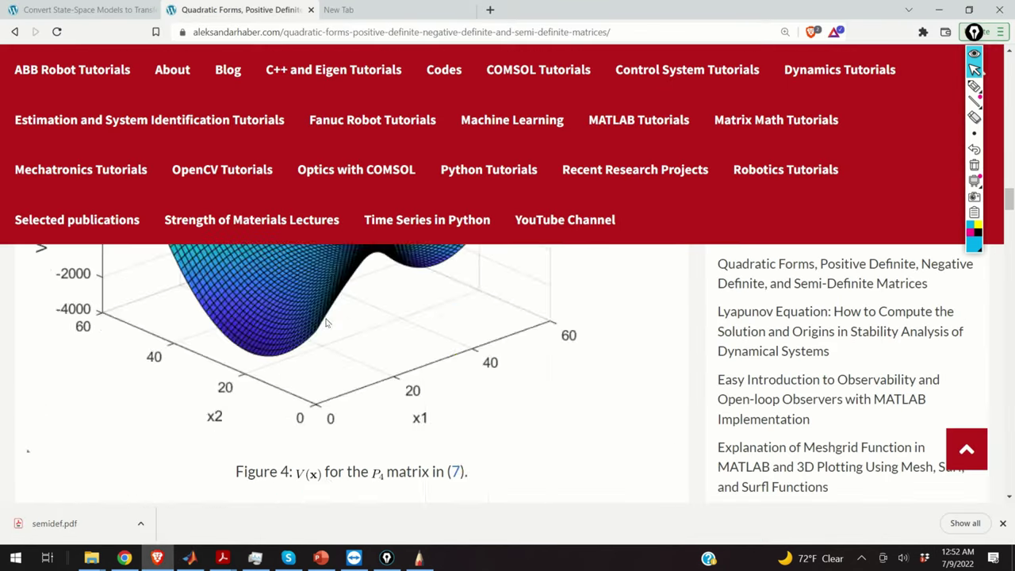
scroll(344, 345, up, 10)
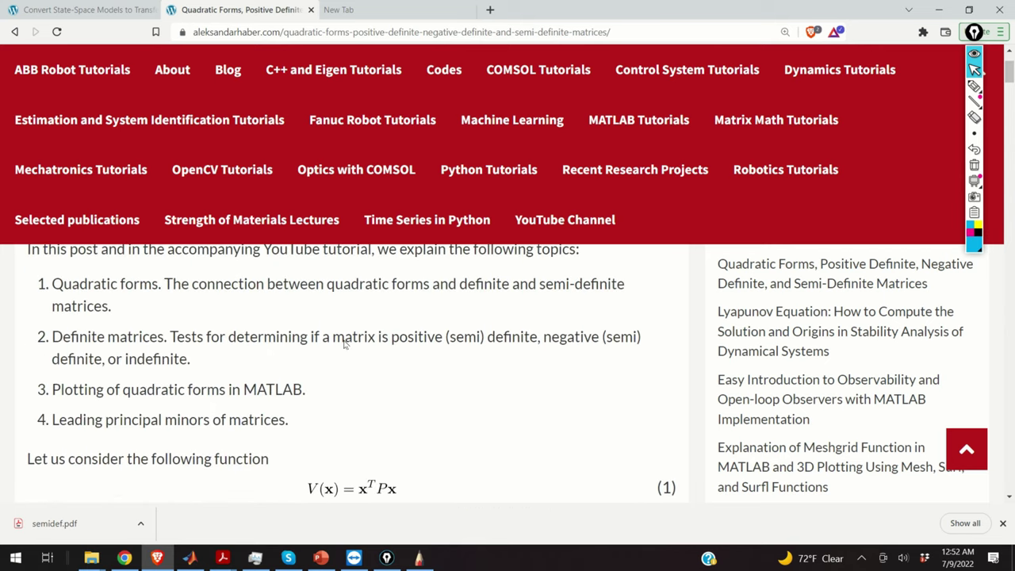
scroll(344, 345, down, 2)
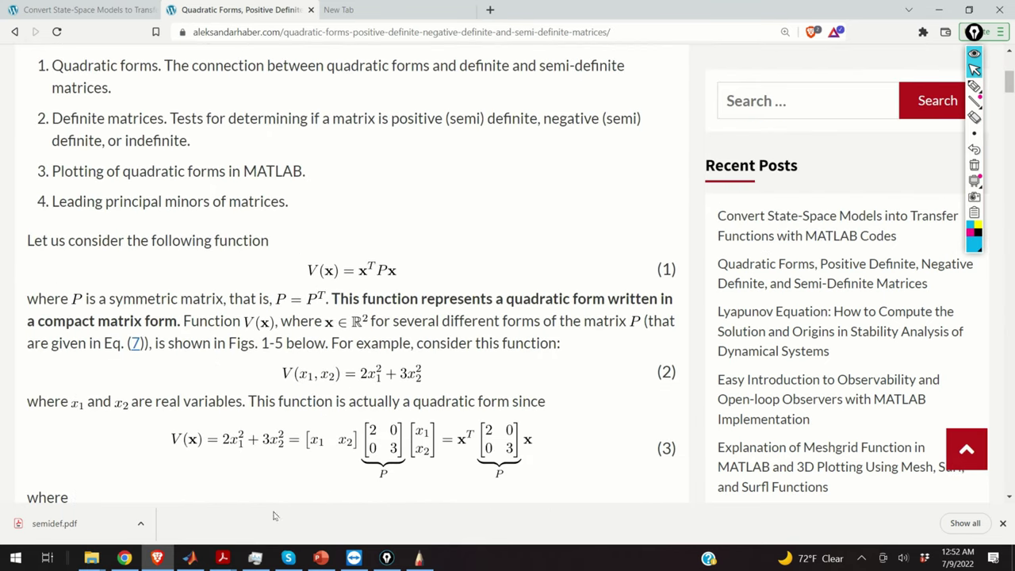
click(189, 558)
Evaluate script lines 1–21 in the Command Window, adding P and the symbolic expression to the workspace.
click(254, 241)
click(139, 241)
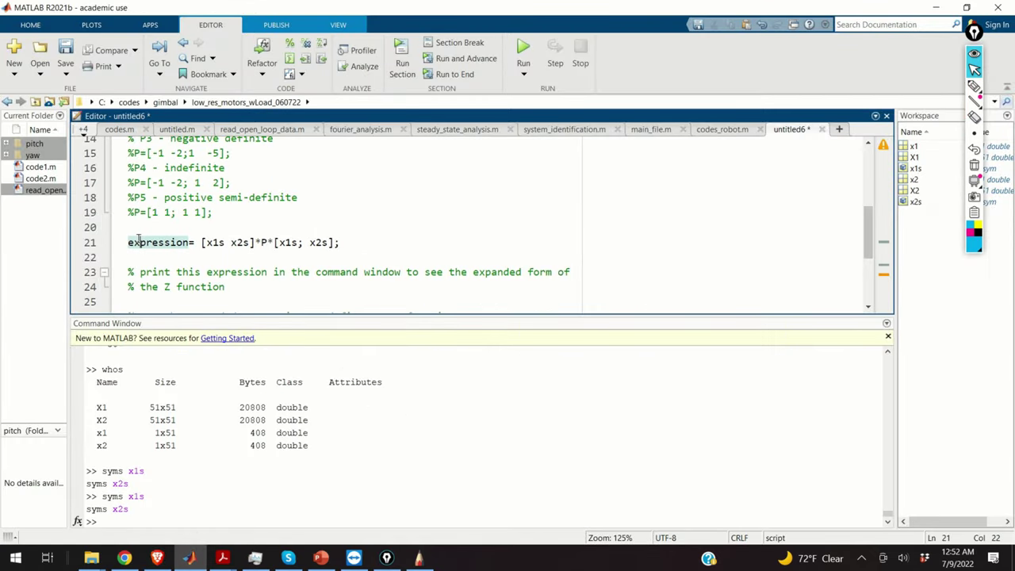
drag(347, 244, 127, 135)
right_click(336, 223)
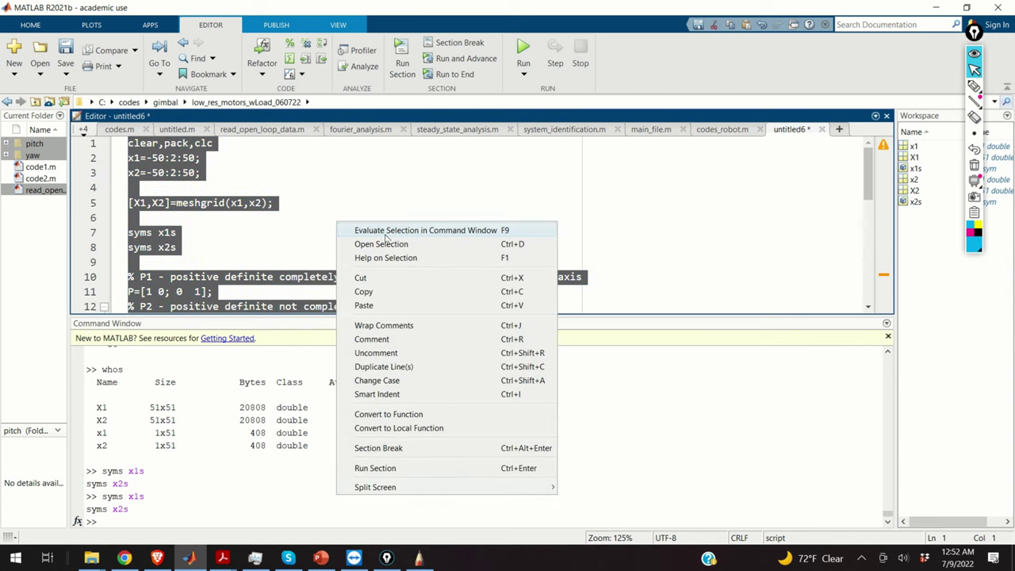
click(389, 230)
scroll(257, 222, down, 6)
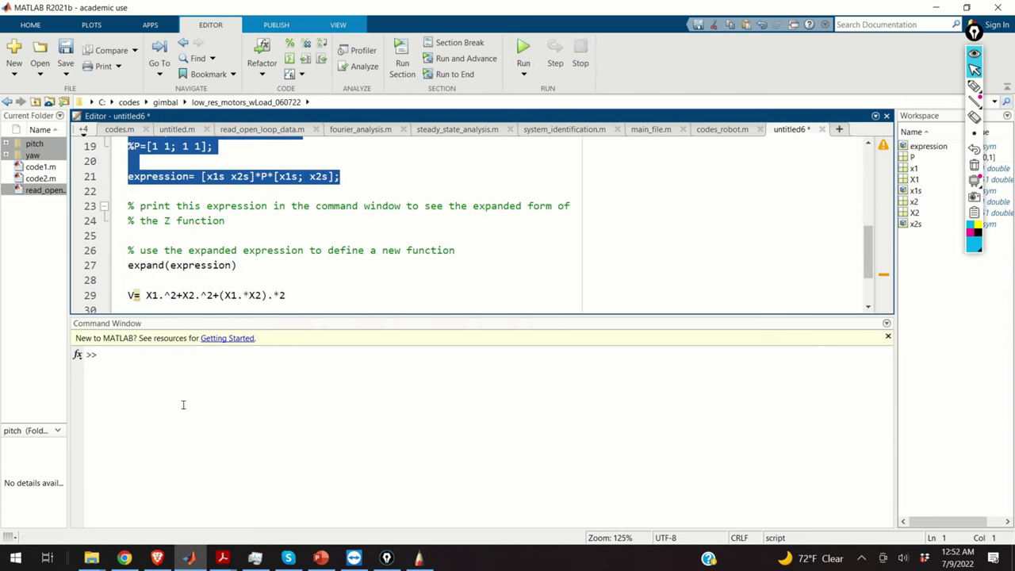